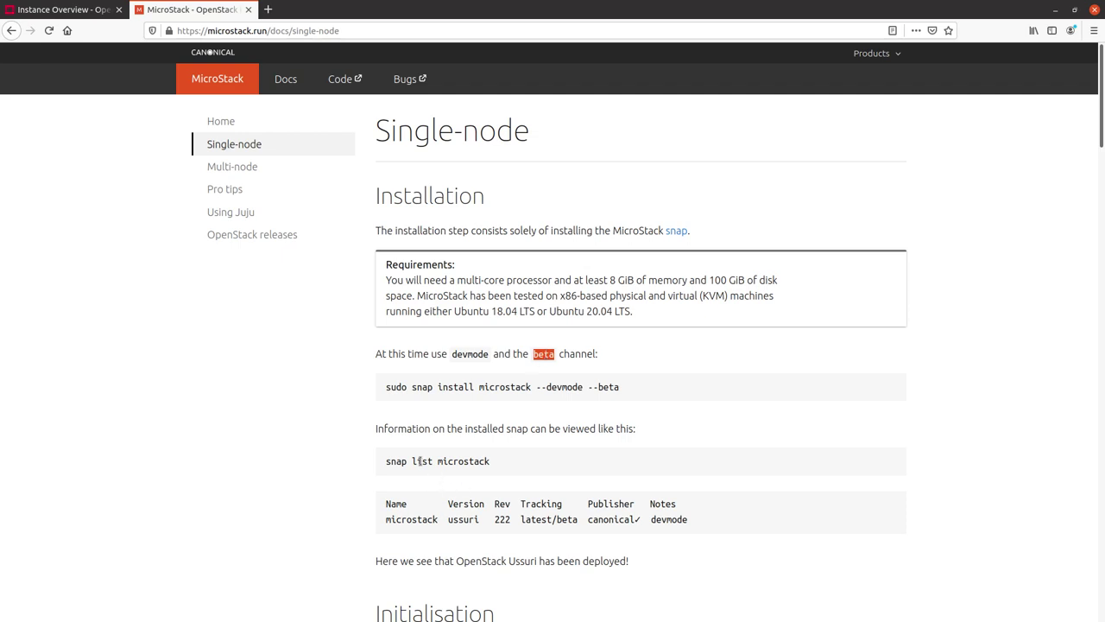
Review the snap installation, snap listing and initialisation commands in the MicroStack single-node guide.
triple_click(420, 461)
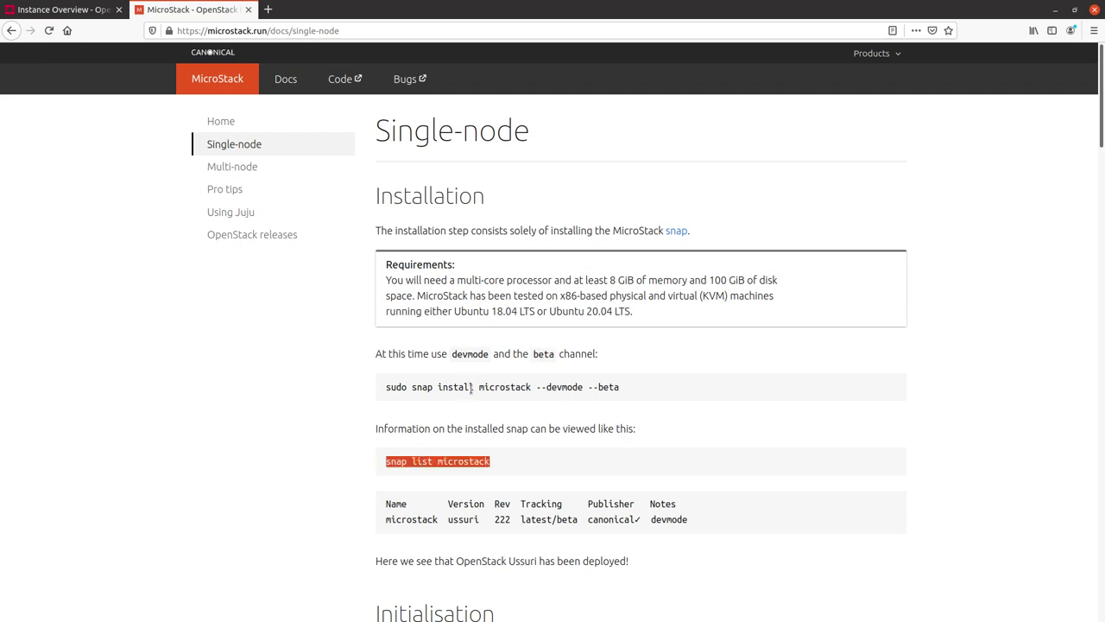
triple_click(473, 389)
double_click(431, 461)
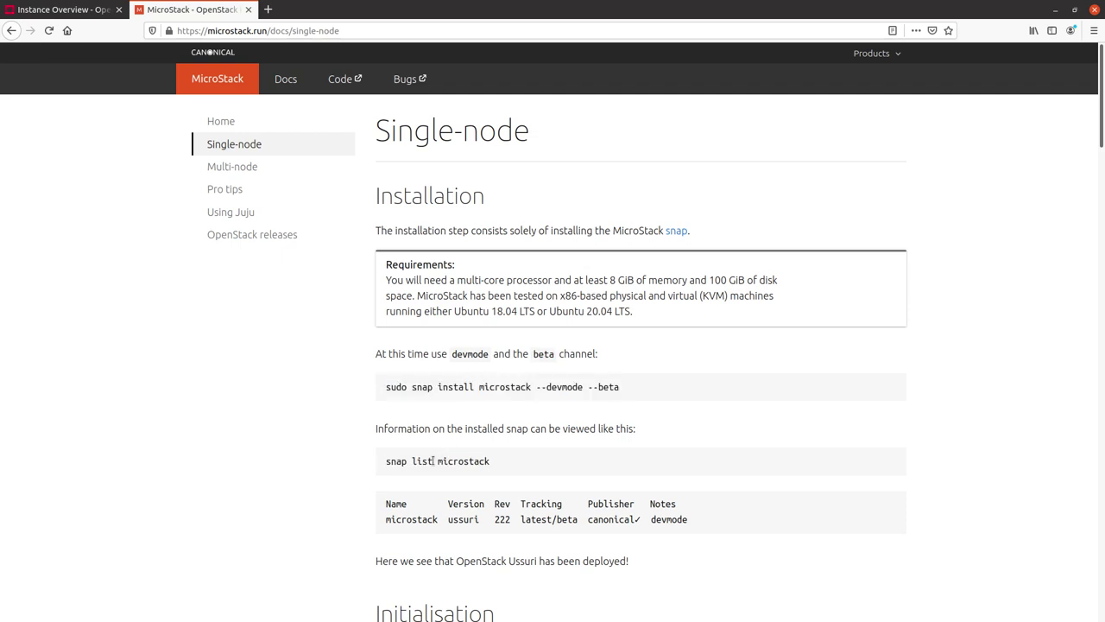
drag(432, 461, 436, 461)
double_click(423, 461)
click(423, 461)
double_click(423, 461)
scroll(438, 450, down, 3)
scroll(438, 451, down, 1)
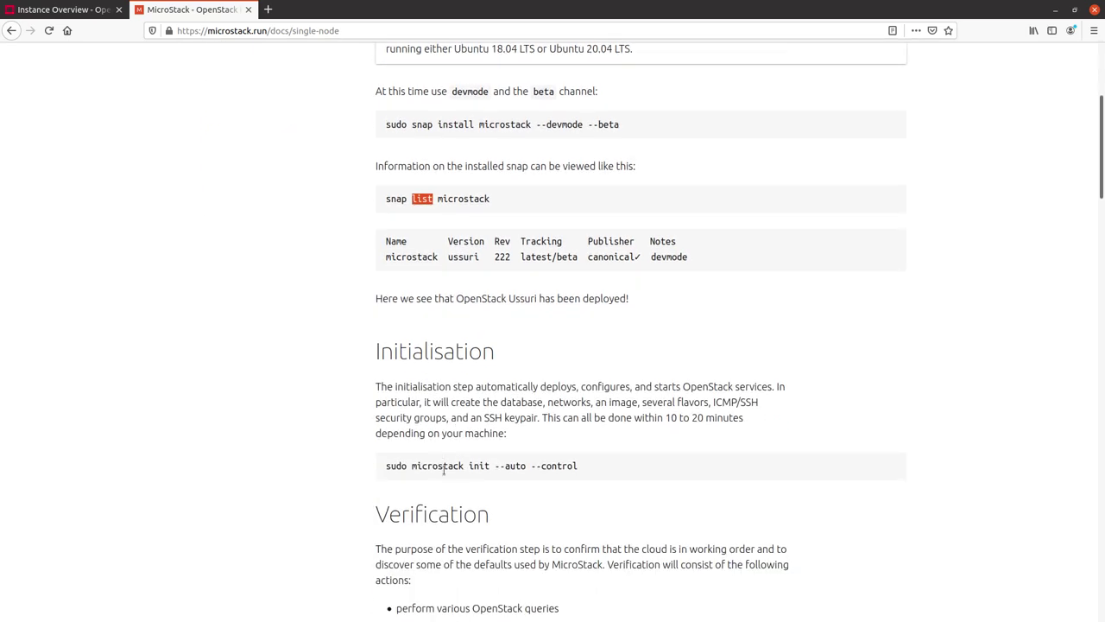
triple_click(444, 466)
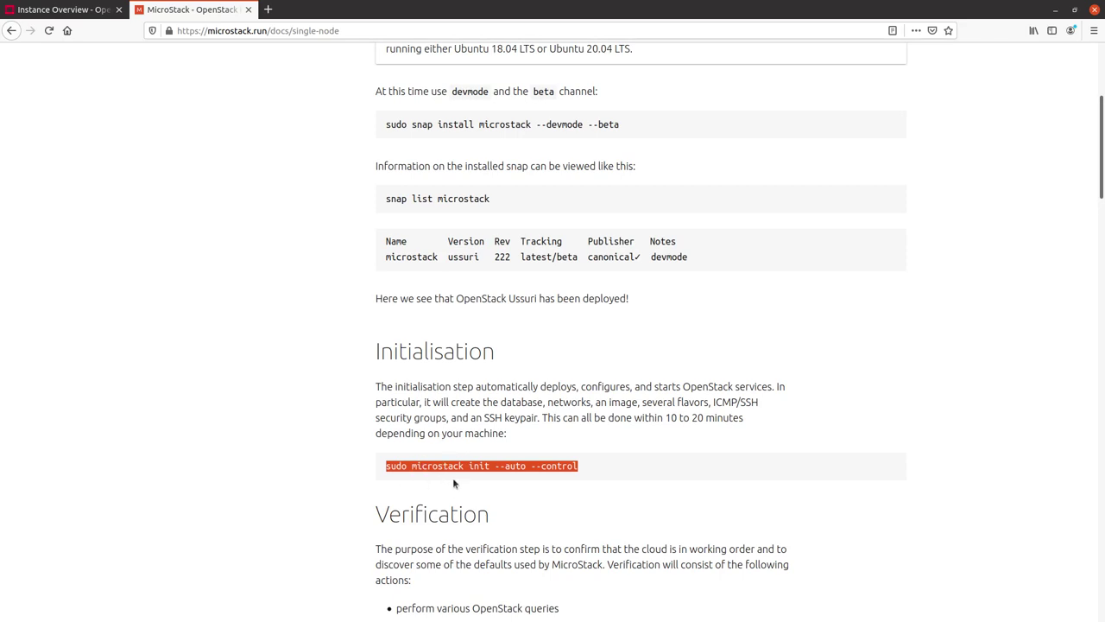
Switch to the OpenStack dashboard and reload it from the base address 10.20.20.1 without the project path.
click(36, 10)
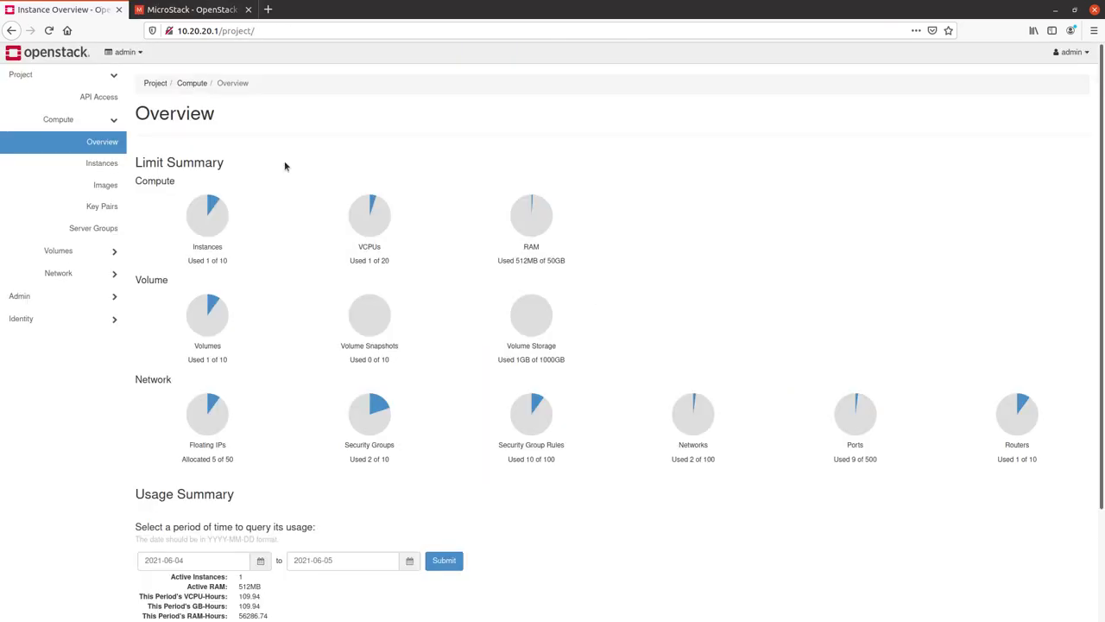
click(259, 31)
drag(256, 30, 222, 31)
key(BackSpace)
key(BackSpace)
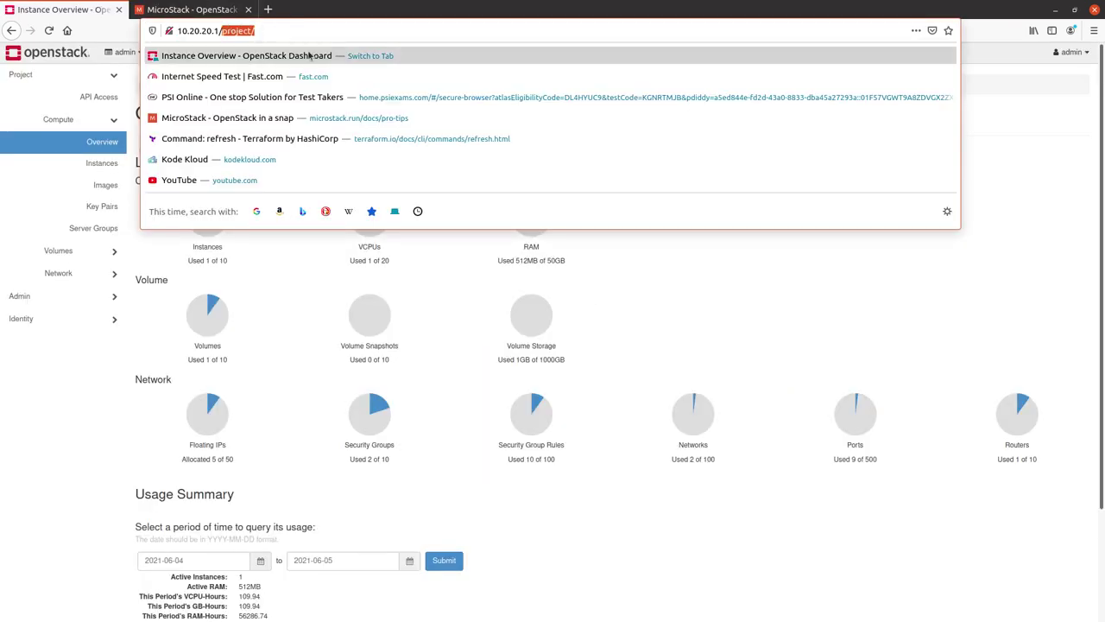
key(Return)
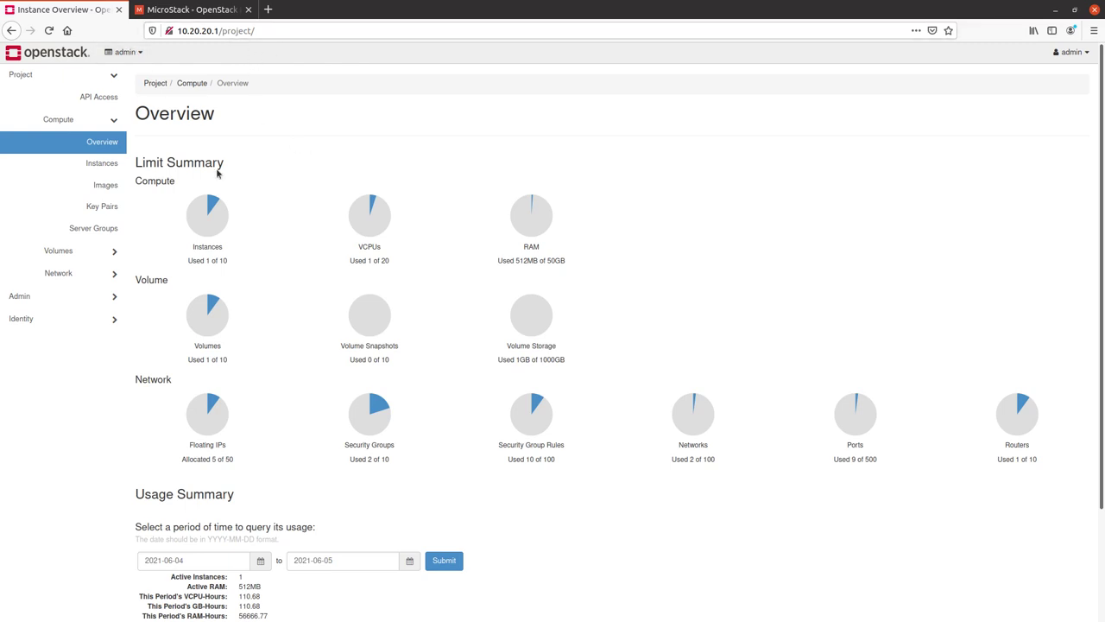
Collapse the Project section and view the project and user lists under Identity.
click(113, 120)
click(101, 78)
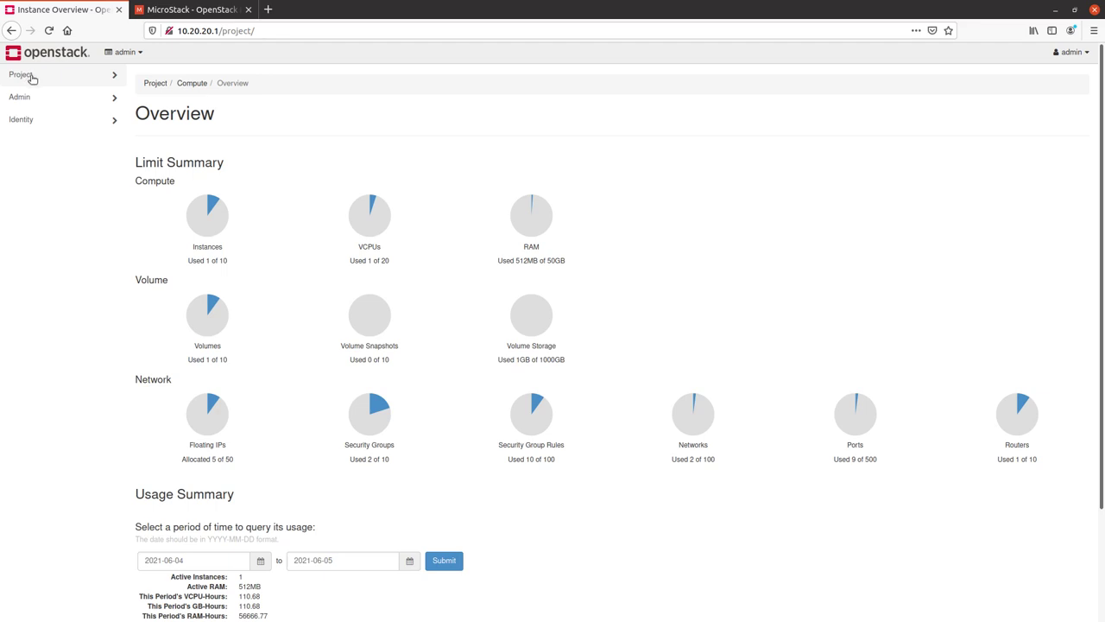
click(39, 118)
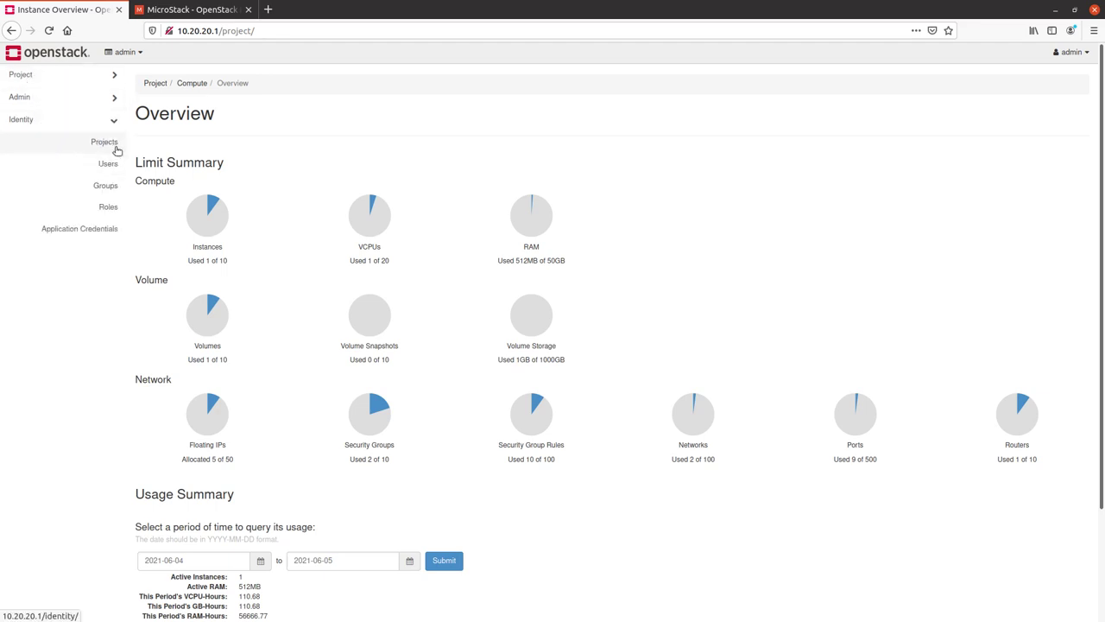
click(115, 148)
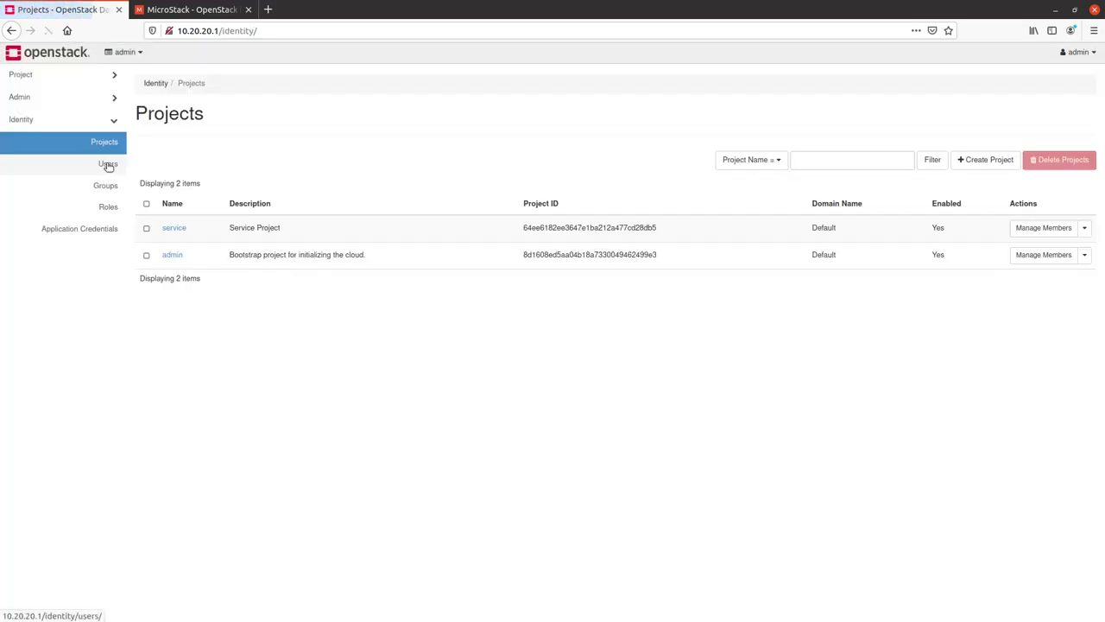
click(108, 164)
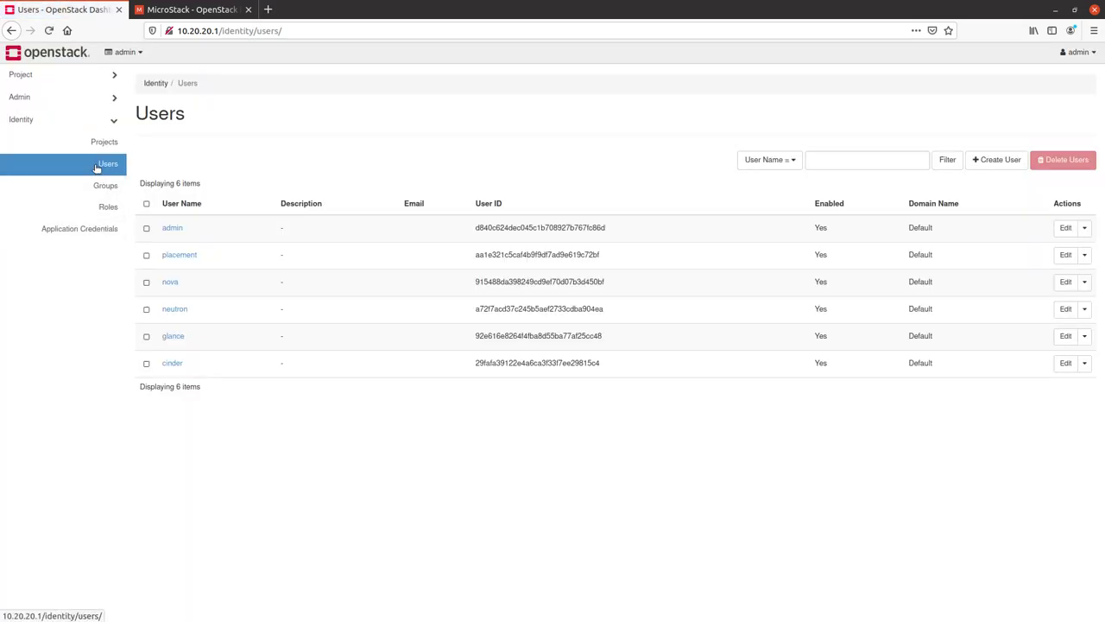
click(99, 168)
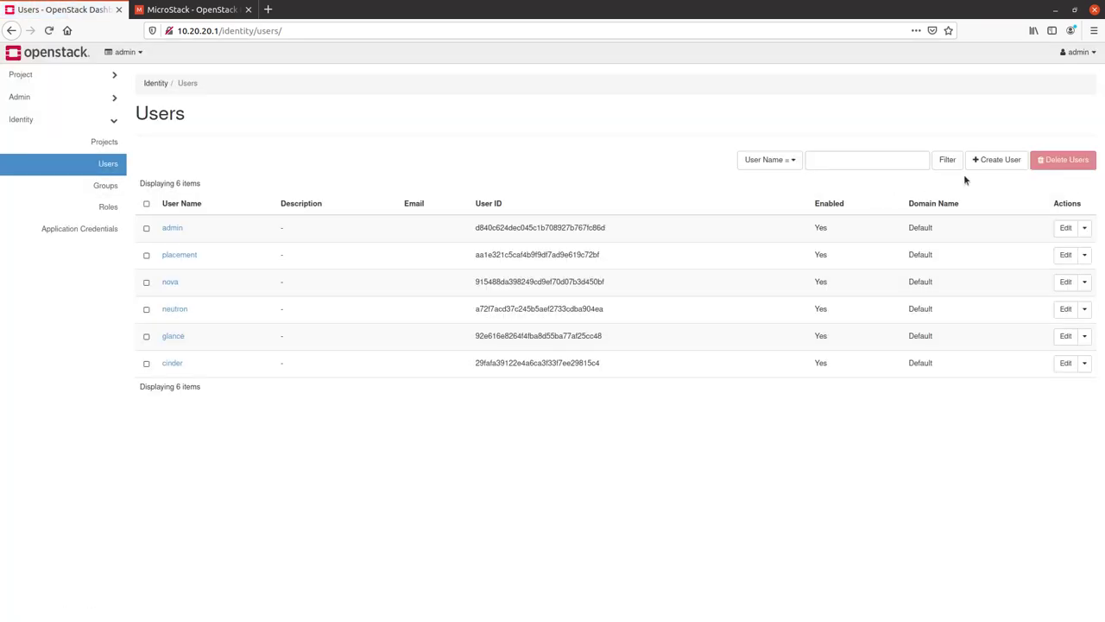
Inspect the available roles in the user creation form and close it without creating a user.
click(990, 163)
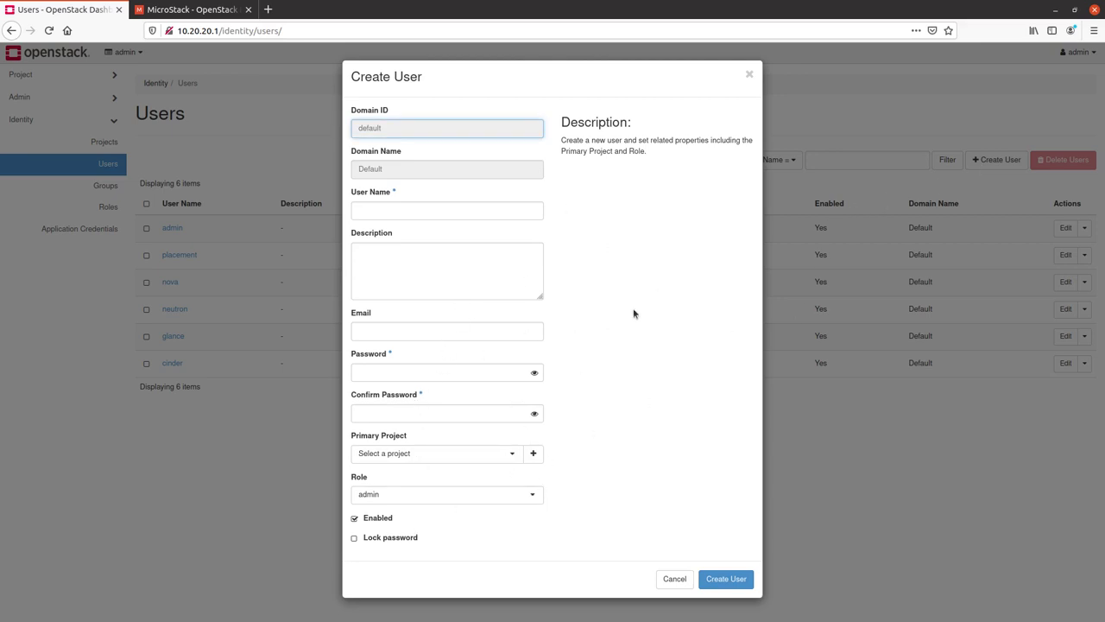
click(509, 493)
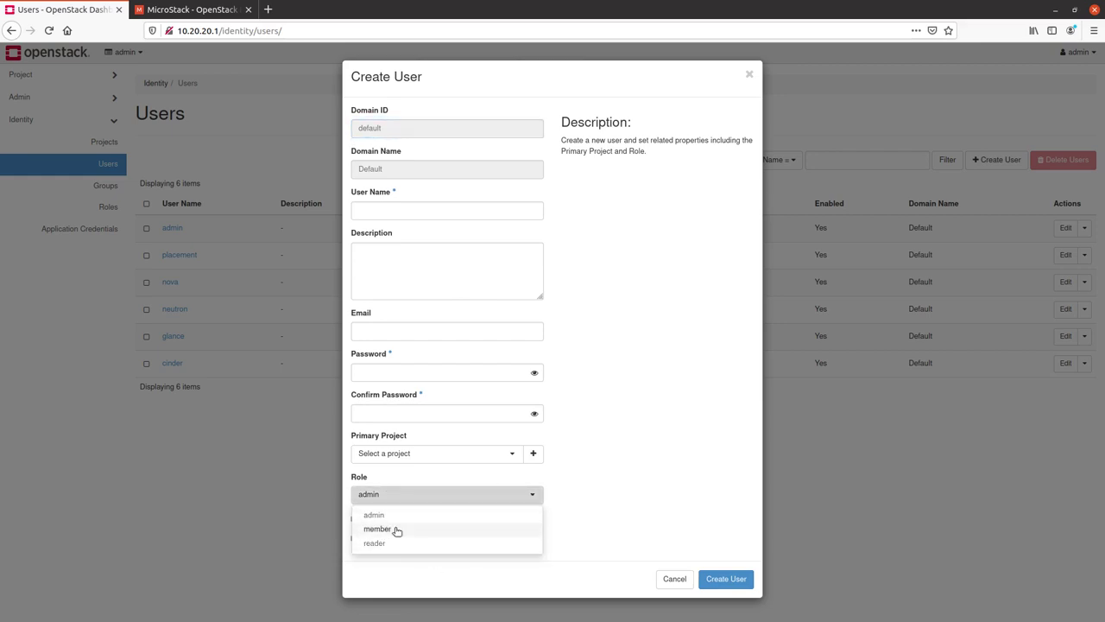
click(751, 73)
View the Identity groups list and its group creation form, closing the form without creating a group.
click(107, 183)
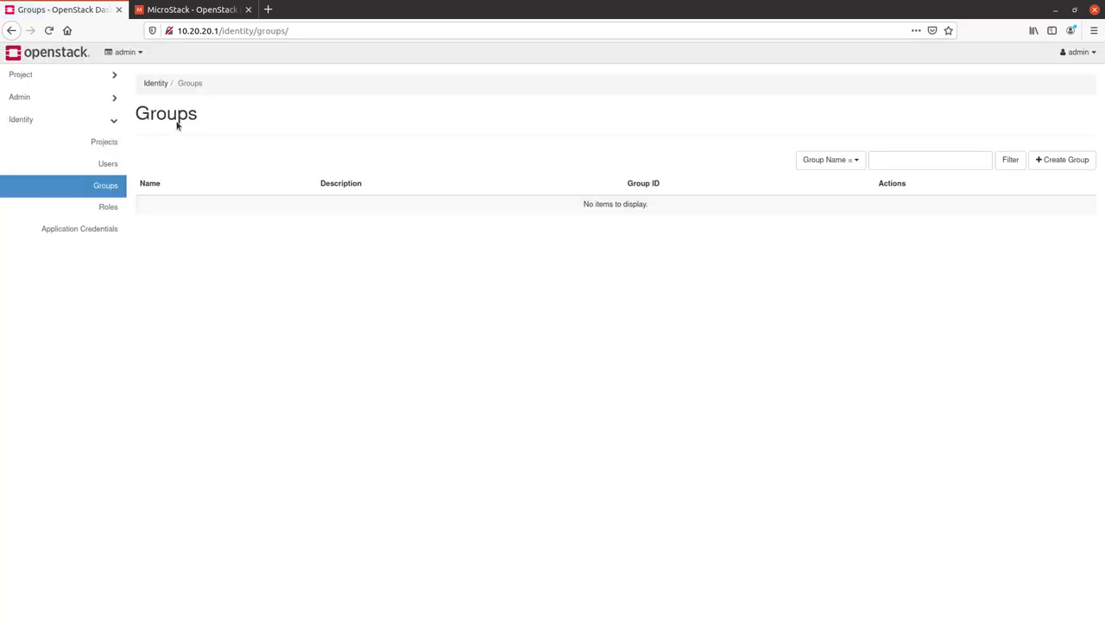
click(1073, 160)
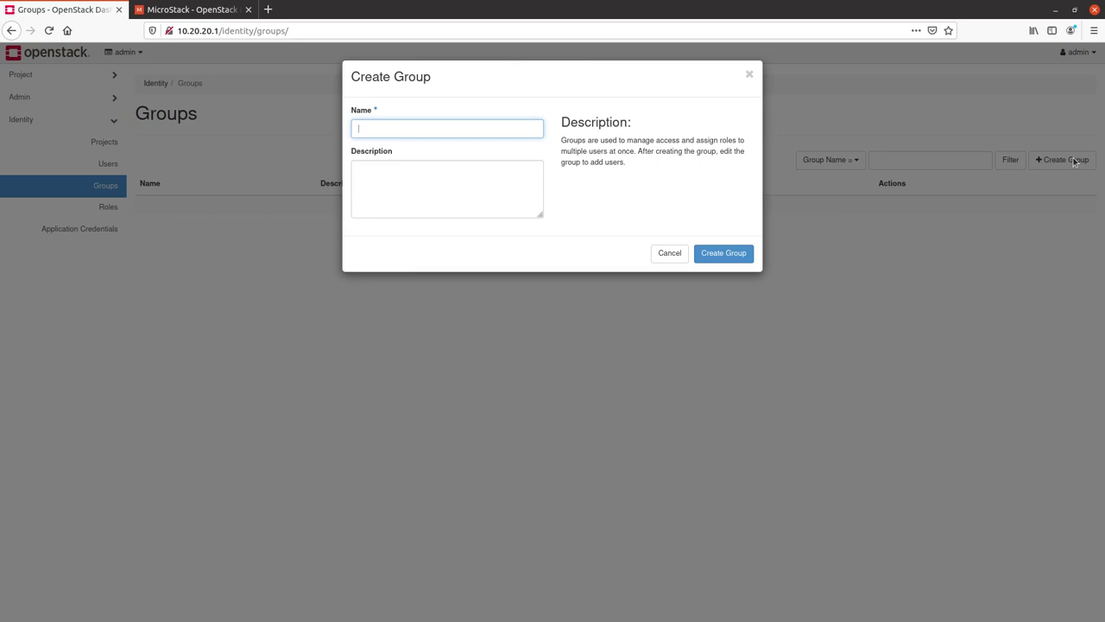
click(749, 75)
View the Identity roles with their creation form and the application credentials, leaving everything uncreated, and collapse Identity.
click(109, 206)
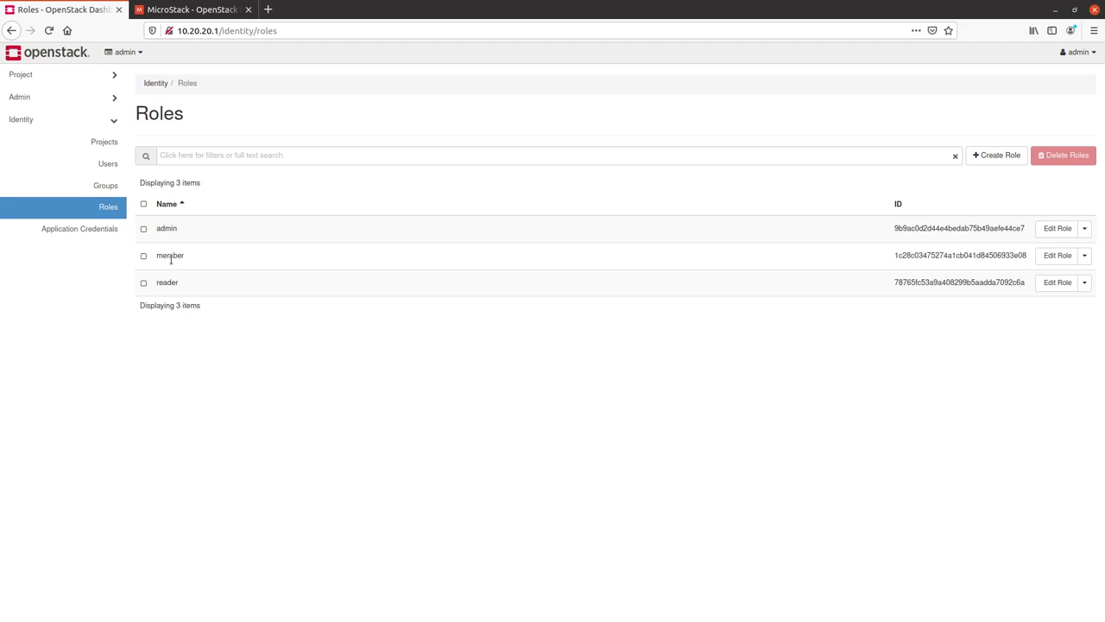
click(997, 156)
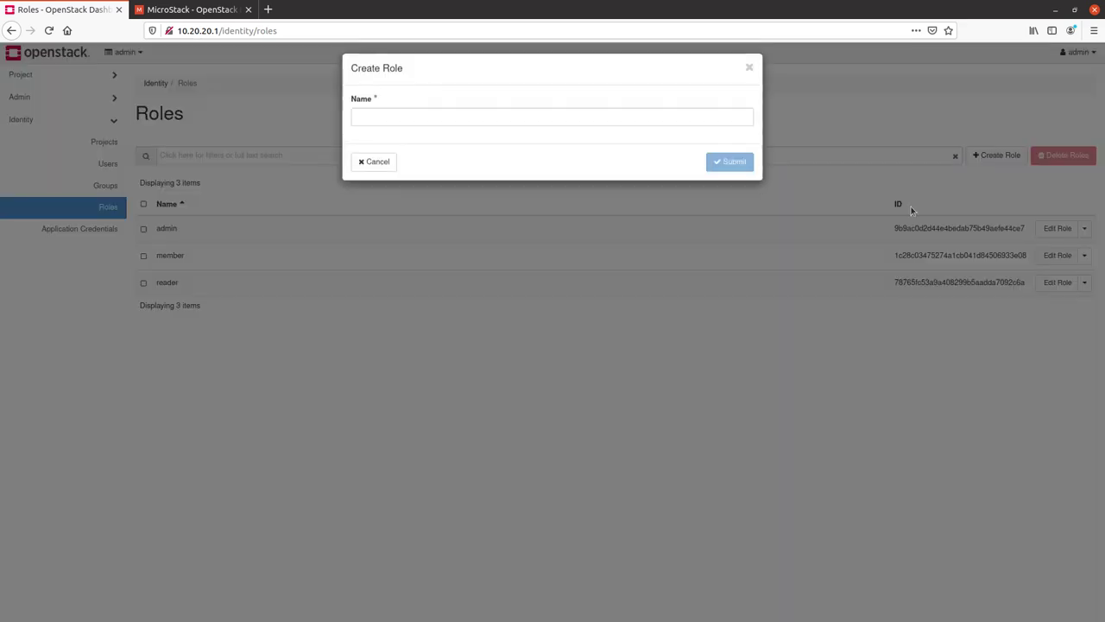
click(751, 76)
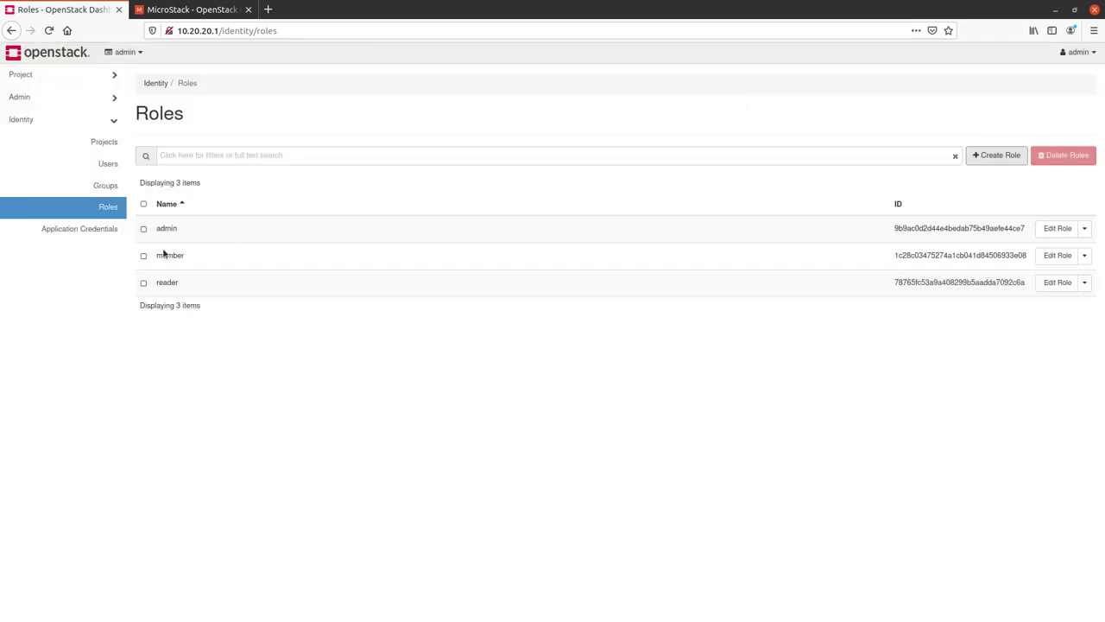
click(79, 229)
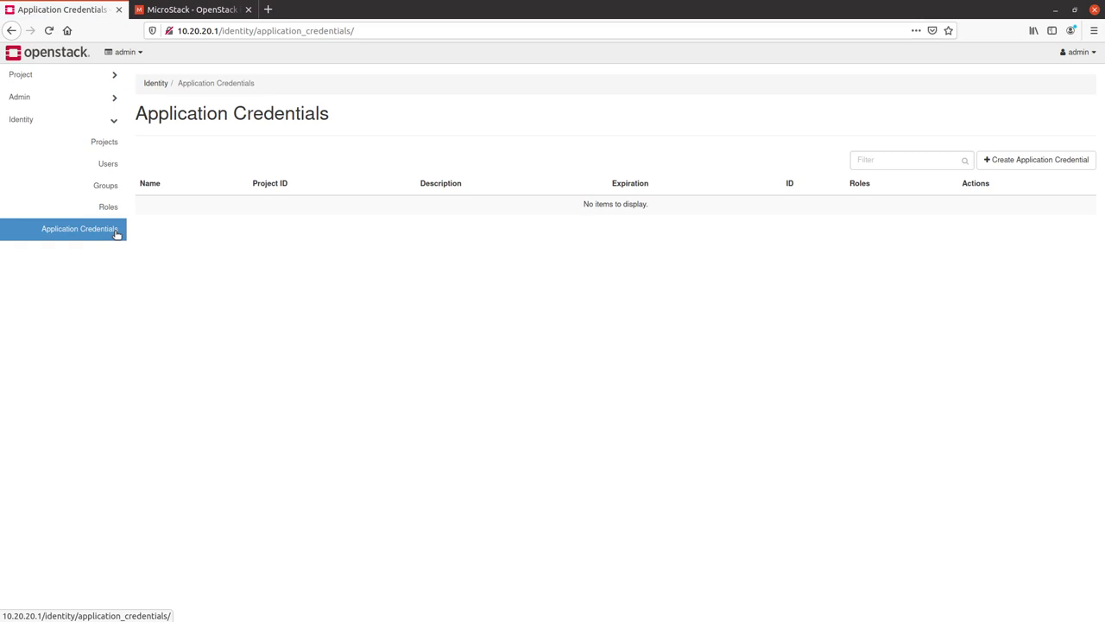
click(77, 123)
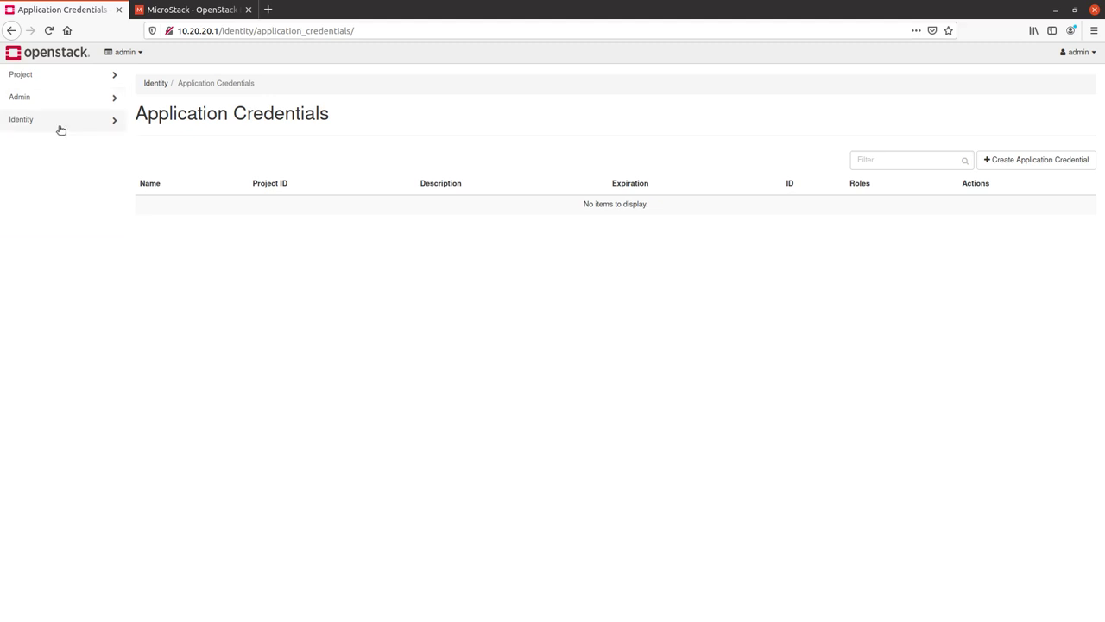
View the hypervisor summary, including the hypervisor type, and the host aggregates under the Admin compute section.
click(74, 98)
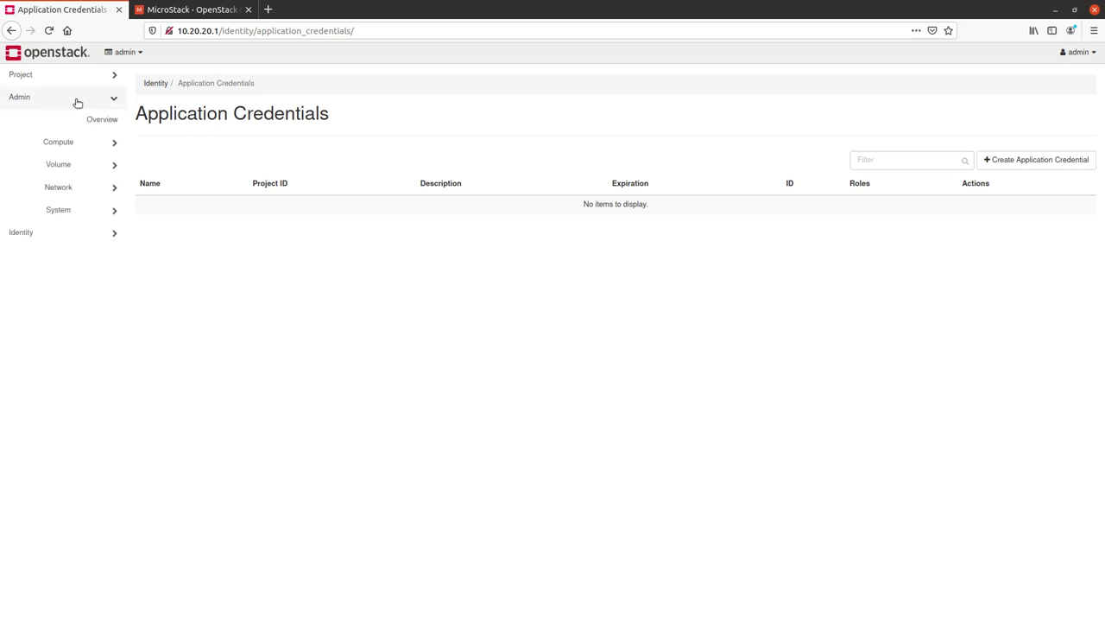
click(96, 145)
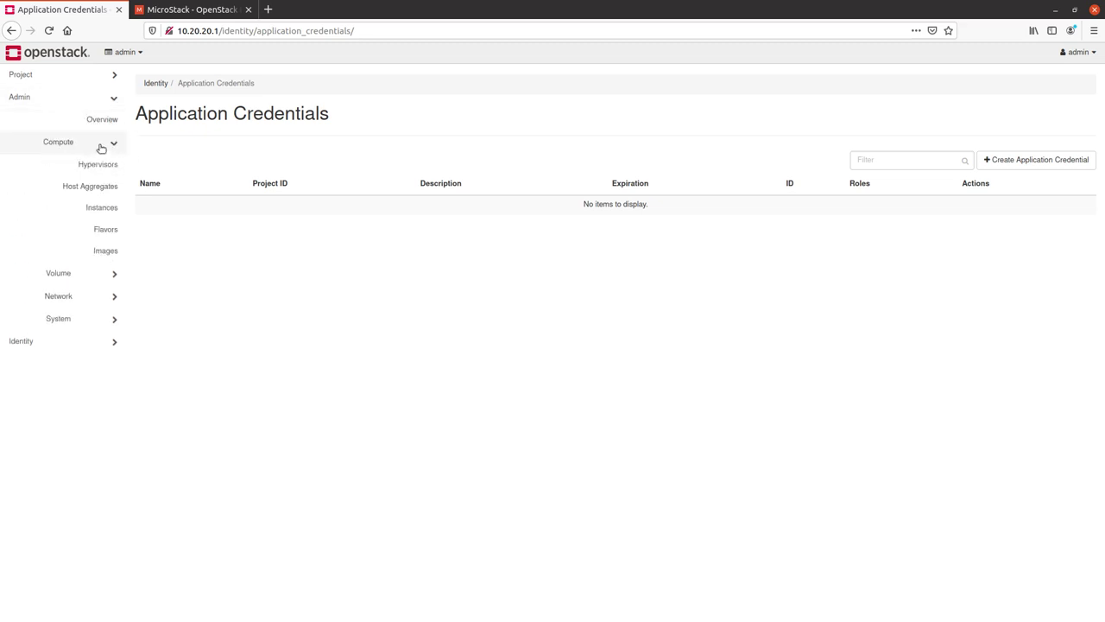
click(99, 167)
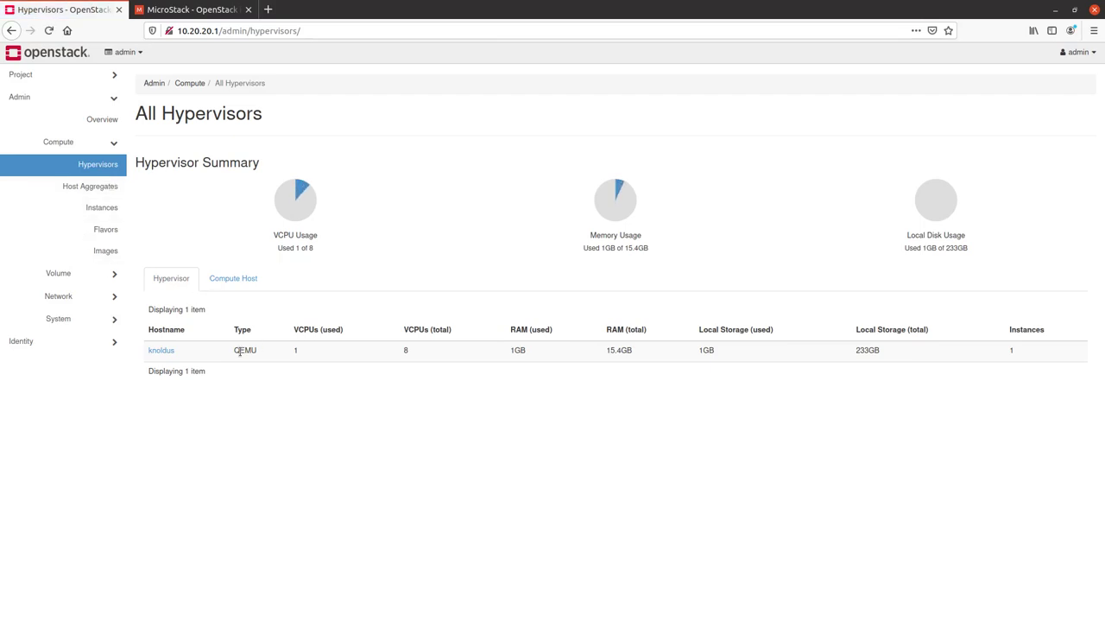
double_click(244, 351)
click(90, 187)
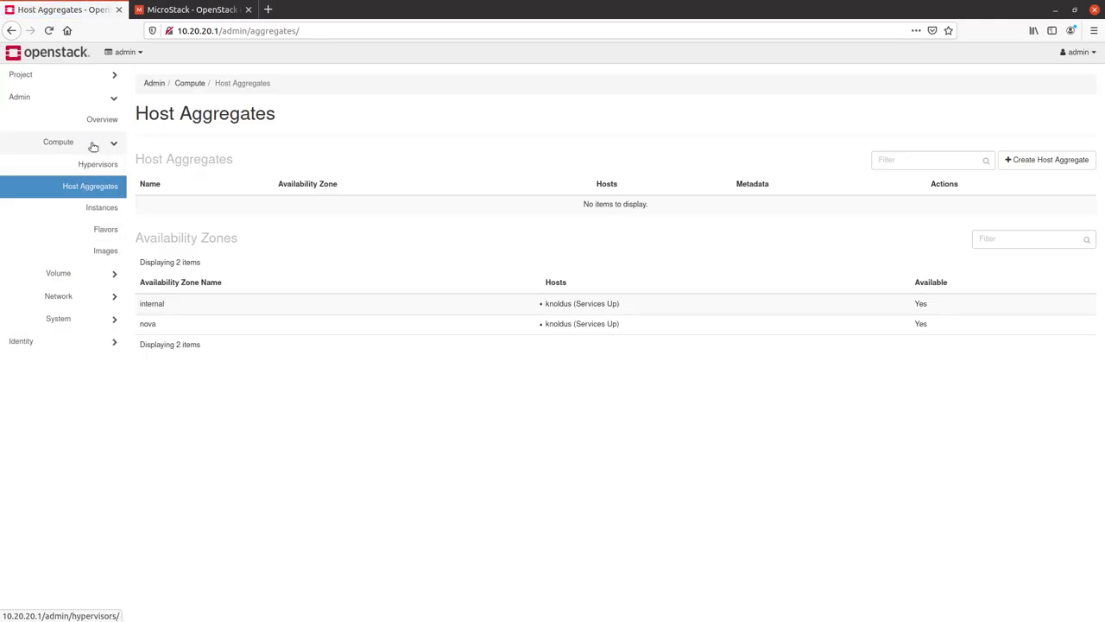
Look through the entries of the Admin section's Volume, Network and System groups, and collapse Admin.
click(93, 145)
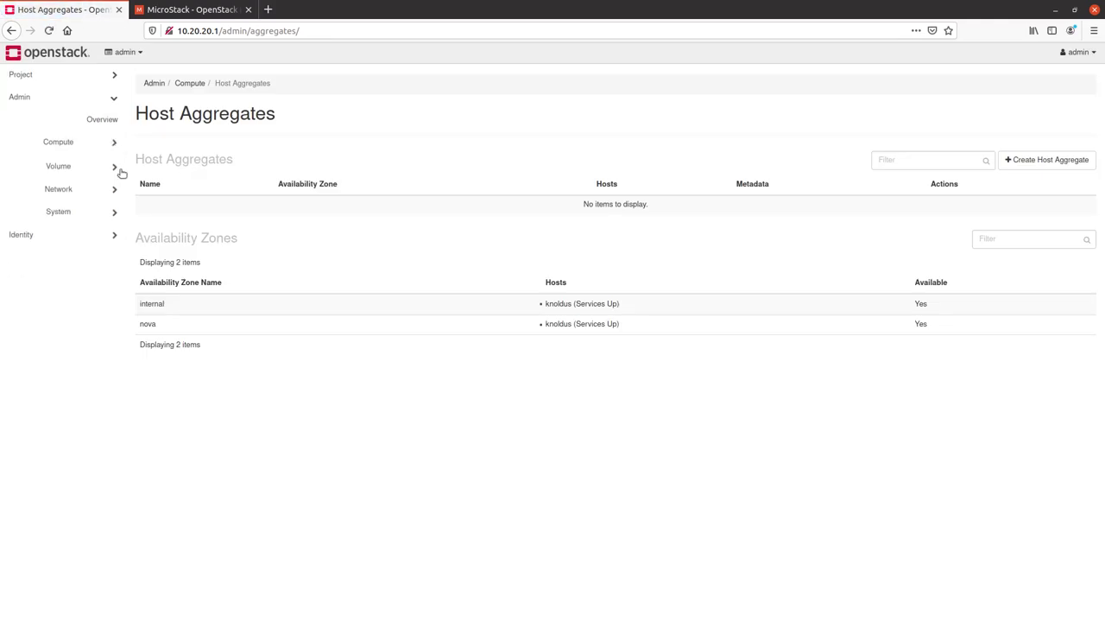
click(100, 165)
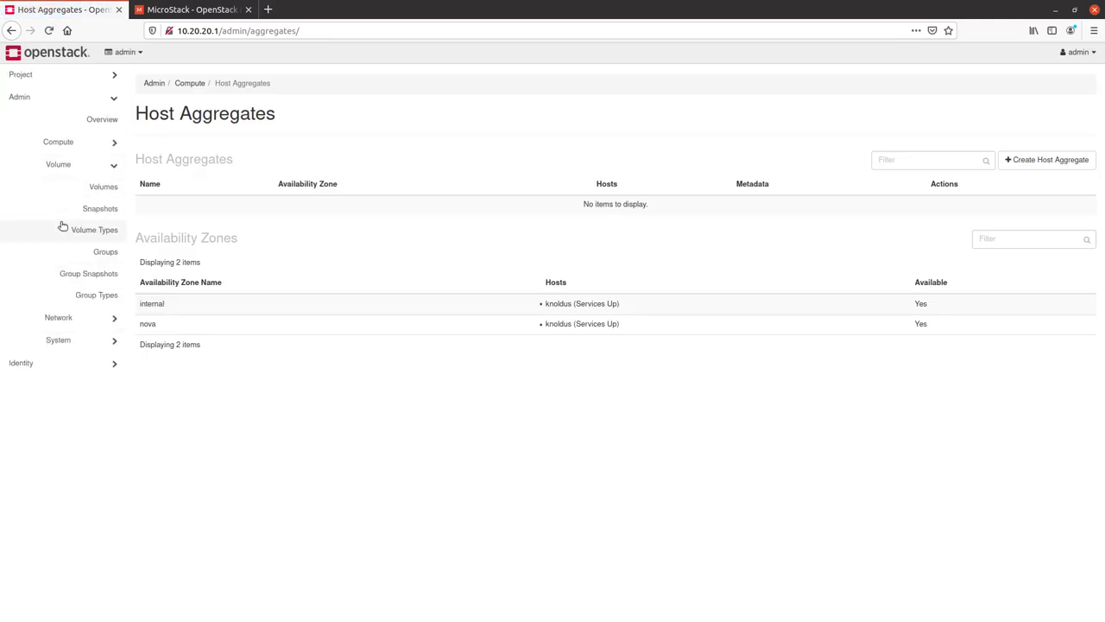
click(89, 169)
click(54, 185)
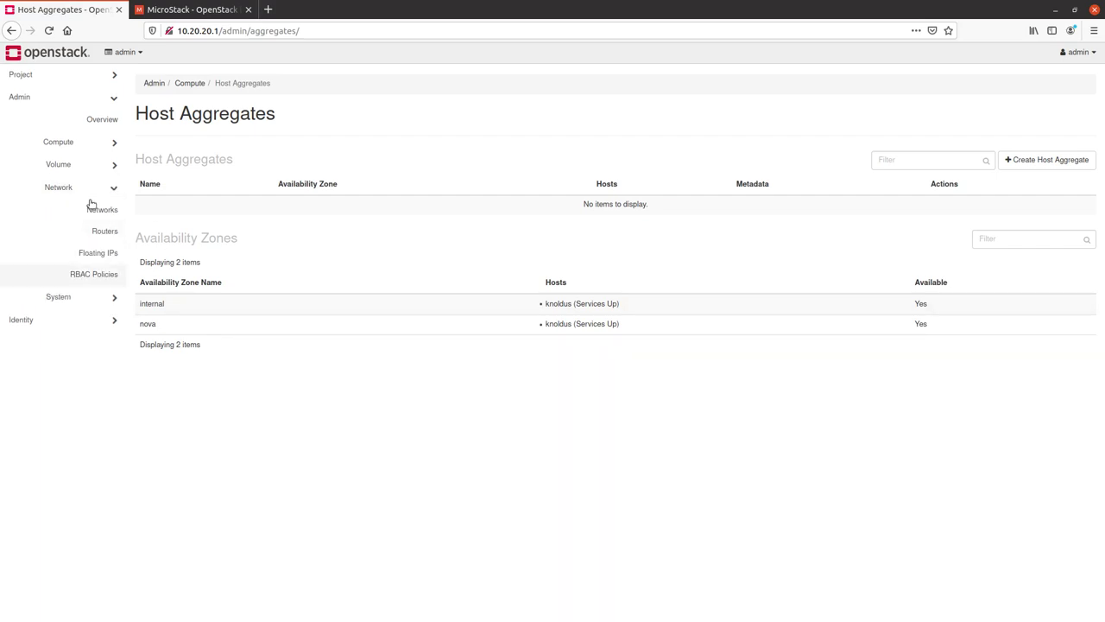
click(78, 187)
click(66, 214)
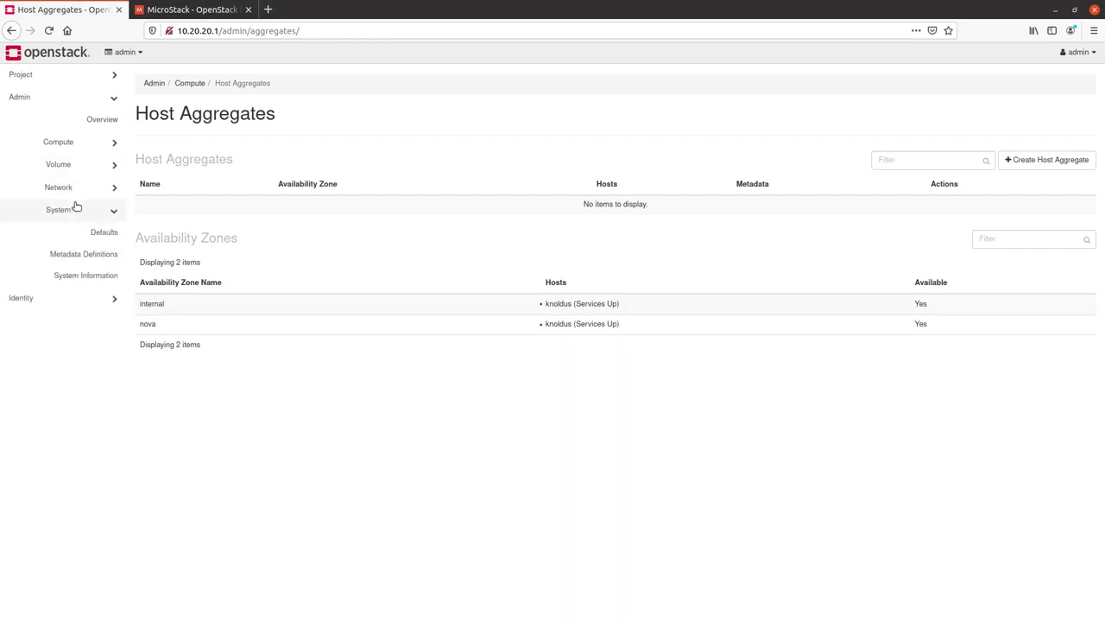
click(77, 209)
click(52, 103)
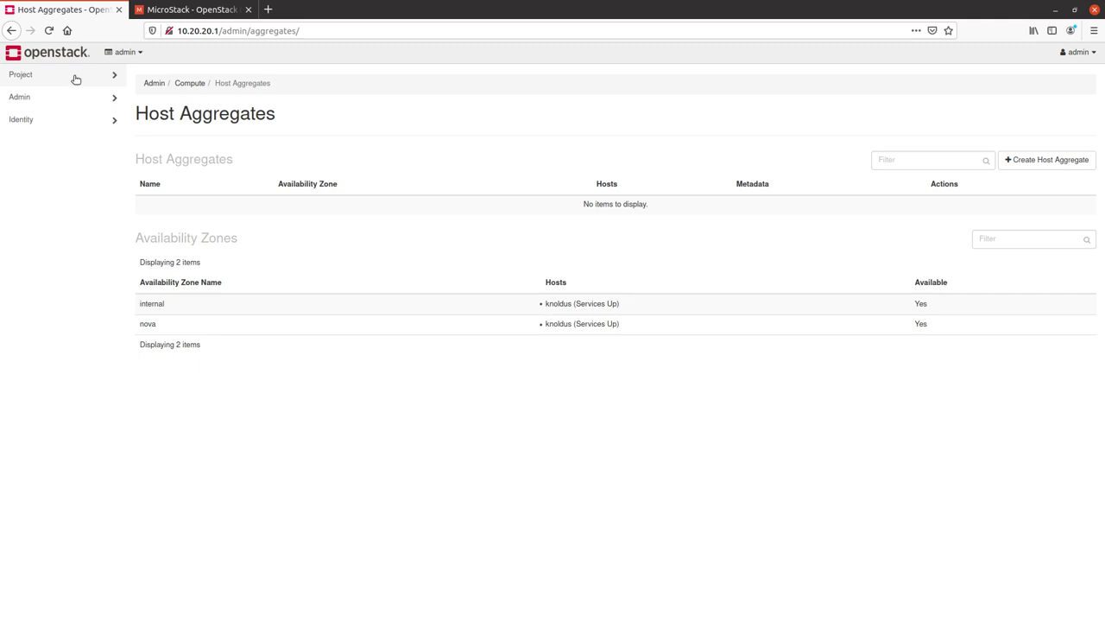
Open the project's compute overview and examine the limit summary for instances, VCPUs and RAM and the usage summary.
click(76, 80)
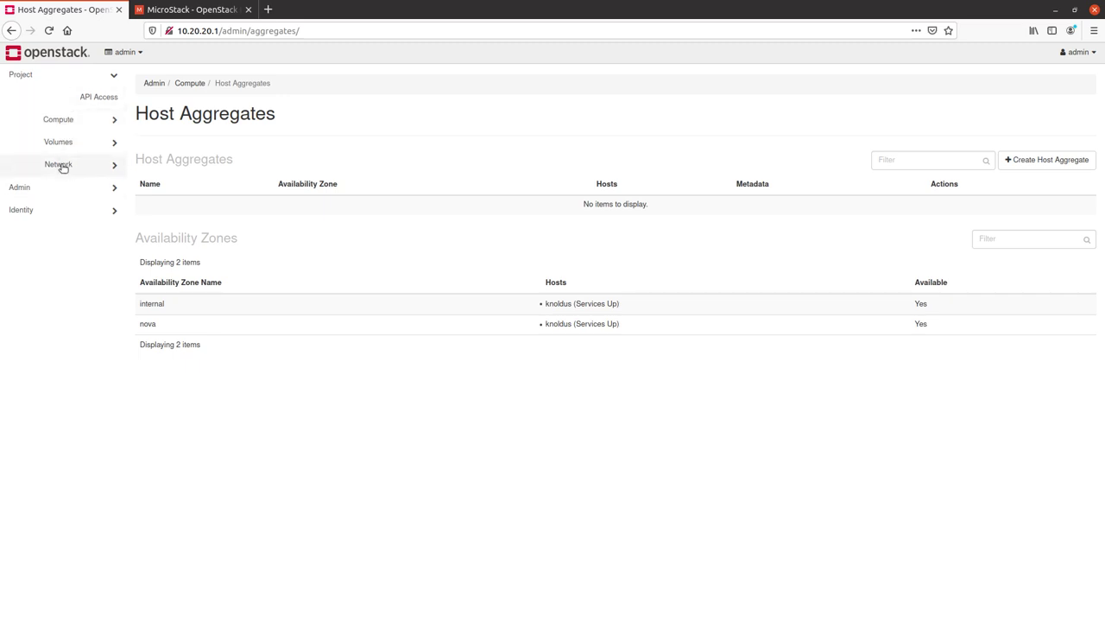
click(80, 121)
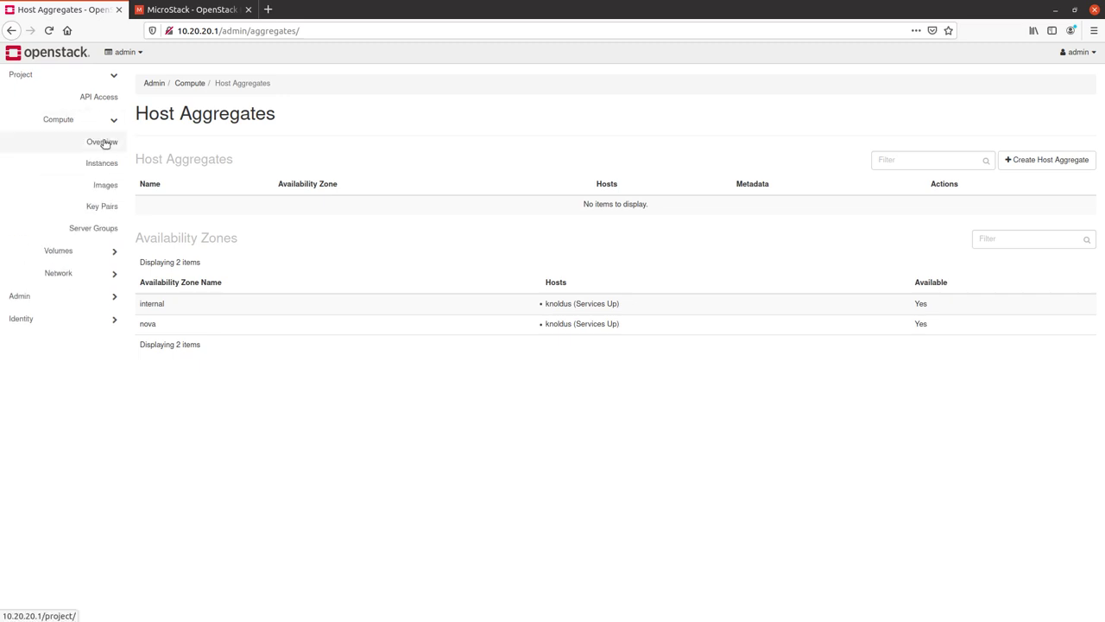
click(102, 143)
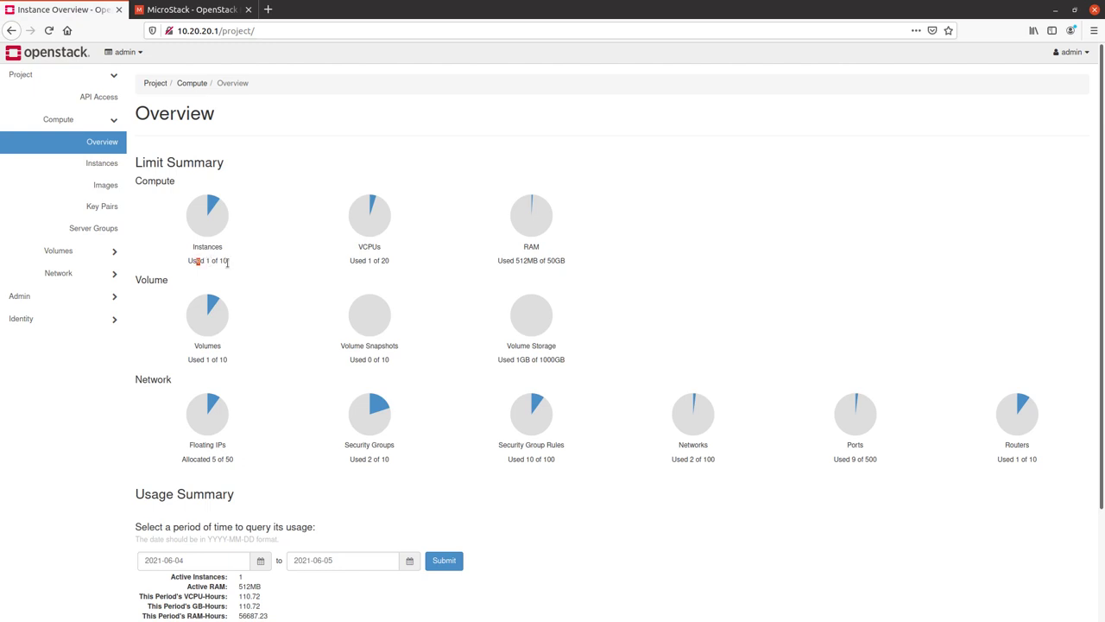
drag(195, 261, 242, 266)
drag(358, 261, 621, 267)
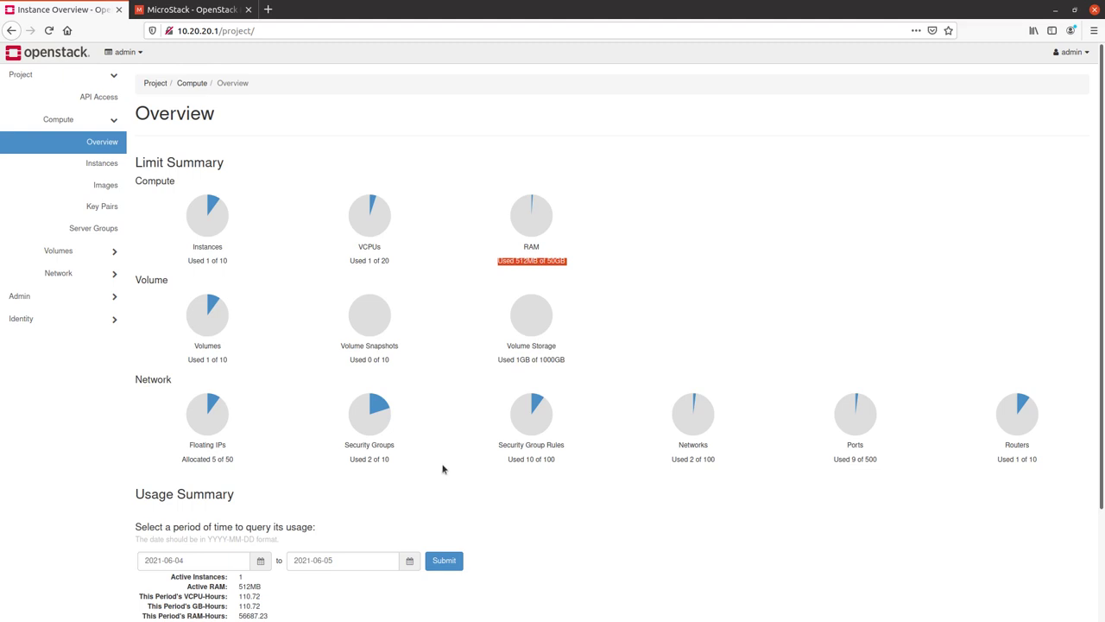
scroll(444, 466, down, 3)
scroll(445, 467, up, 3)
Open the list of the project's compute instances.
click(87, 163)
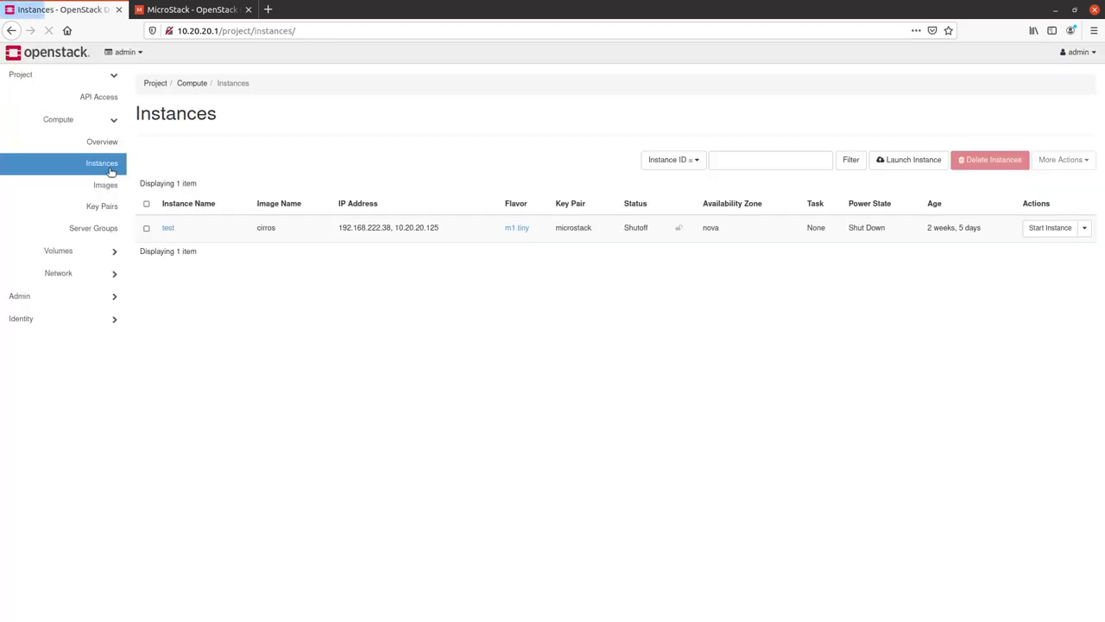
Start launching a new instance named knoldus with description demo, availability zone nova and a count of 1.
click(911, 161)
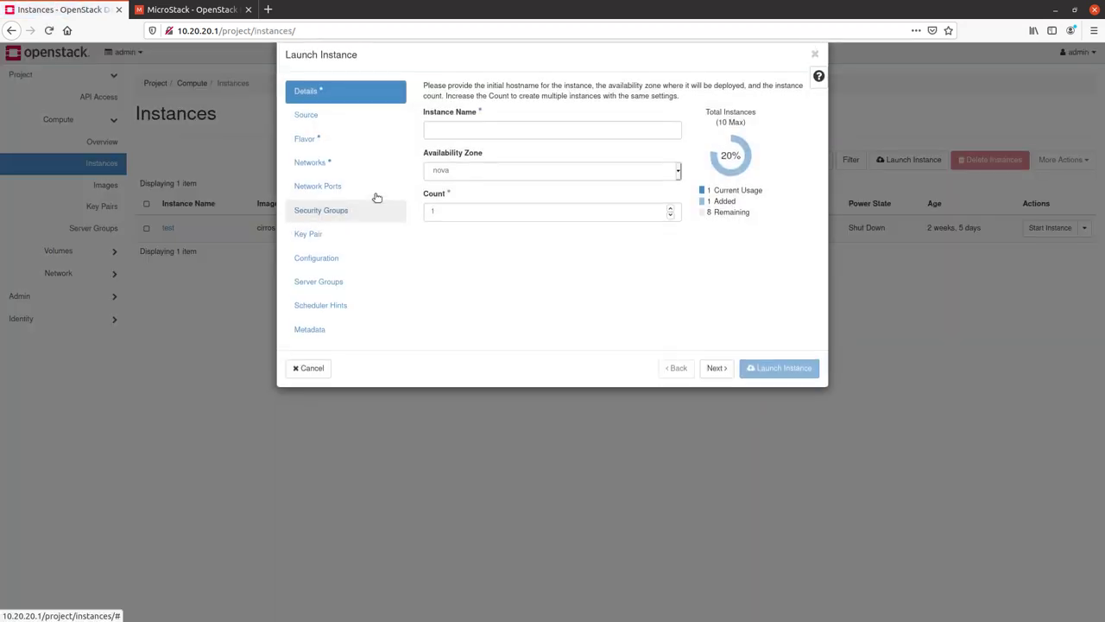
text(knoldus)
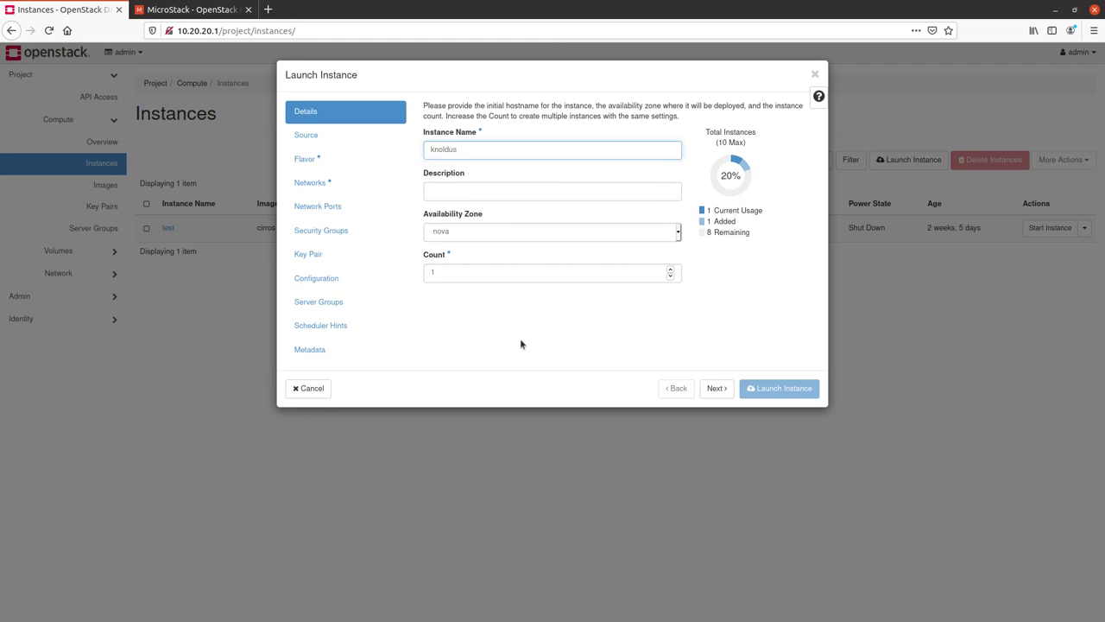
click(453, 190)
text(demo)
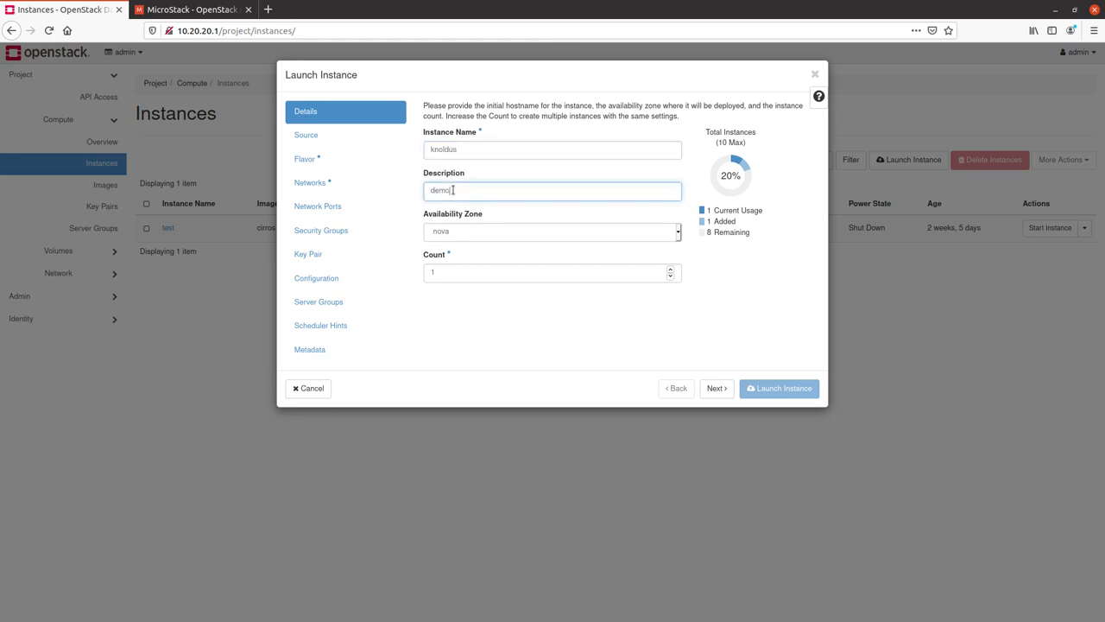
click(475, 233)
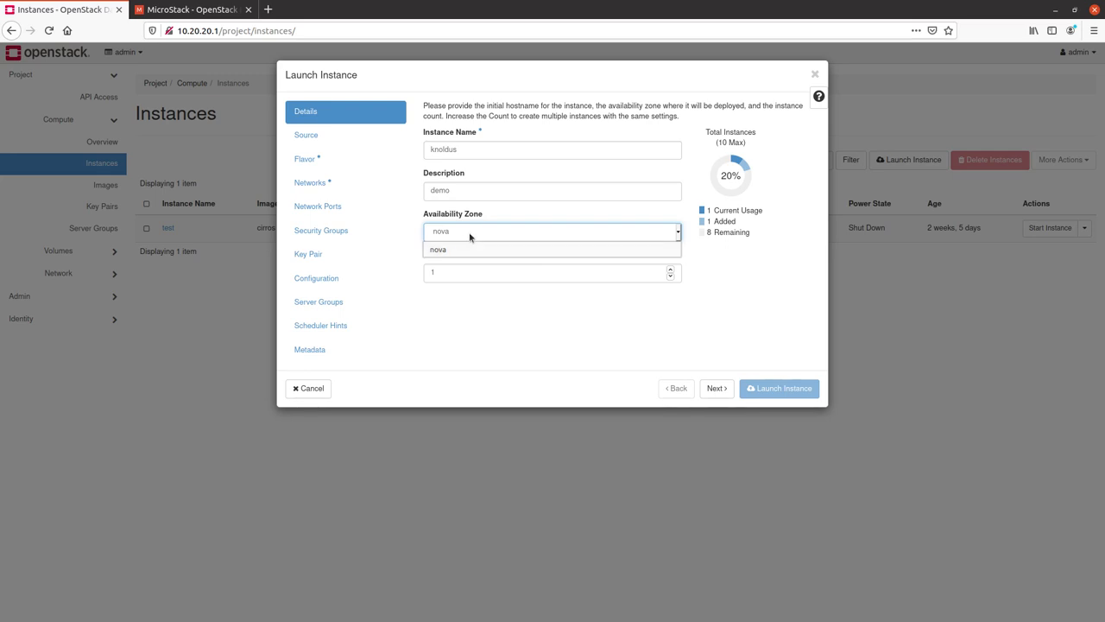
click(471, 245)
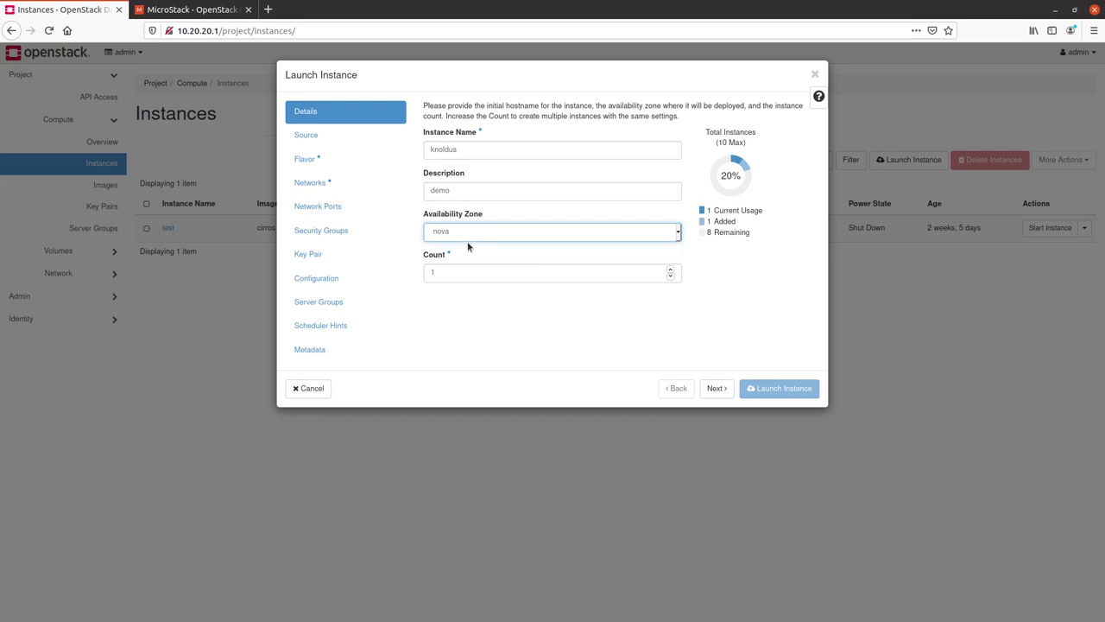
click(486, 274)
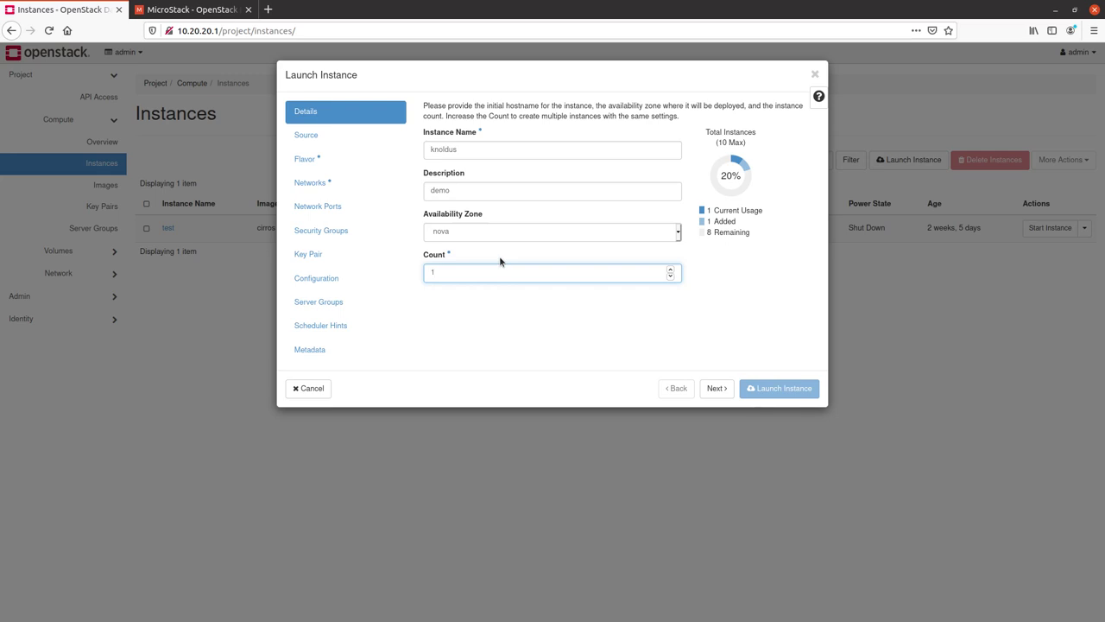
Use the cirros image as the boot source without creating a new volume, and check the image's minimum requirements and size.
click(716, 388)
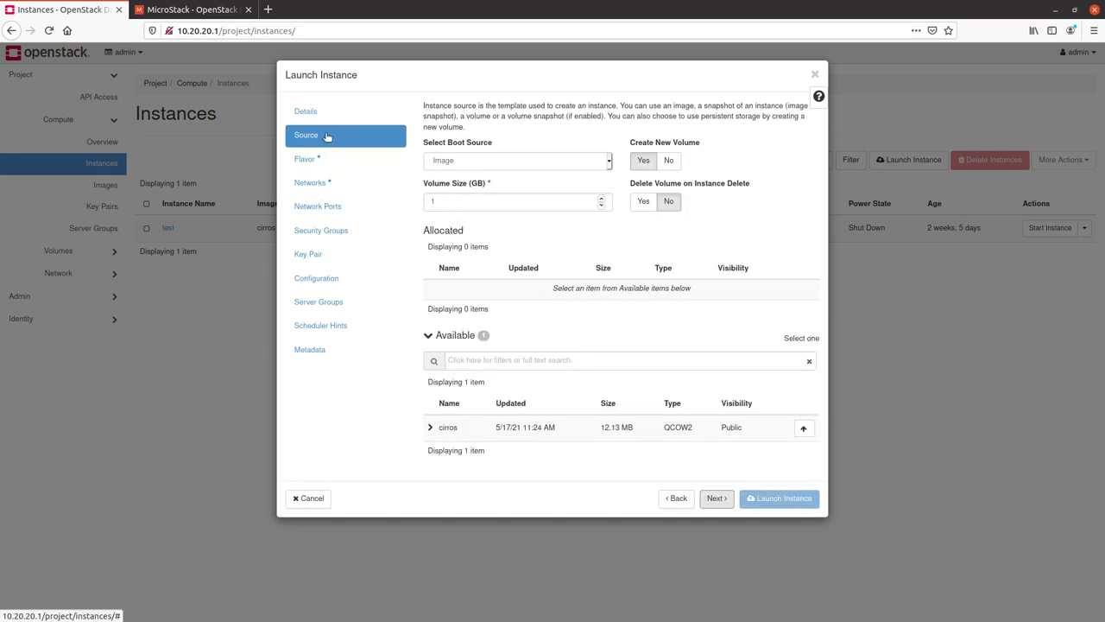
click(667, 161)
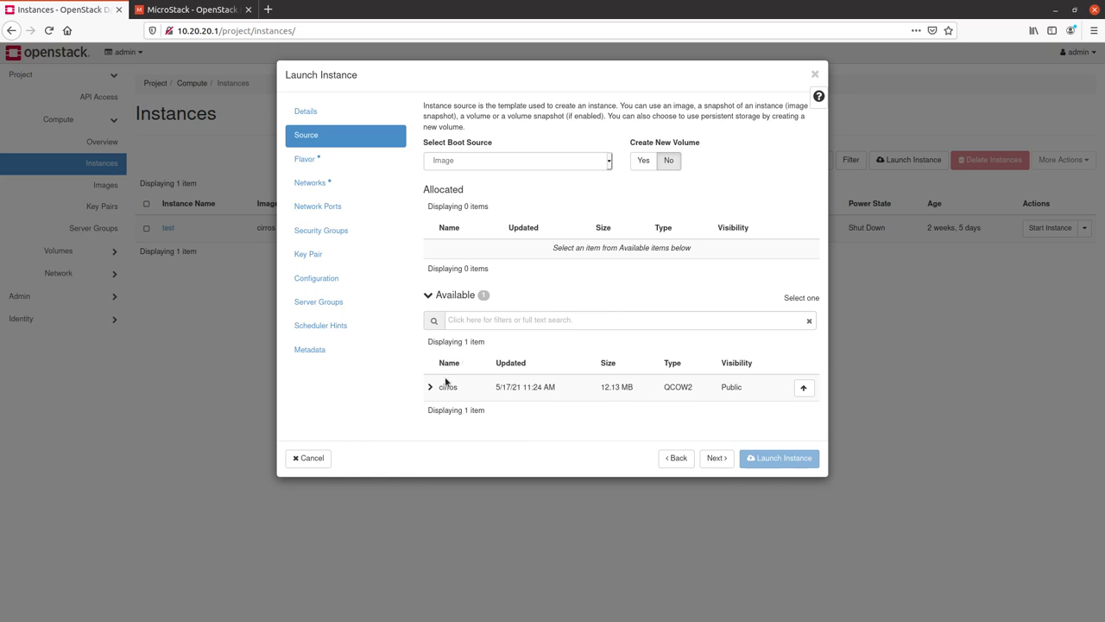
click(801, 390)
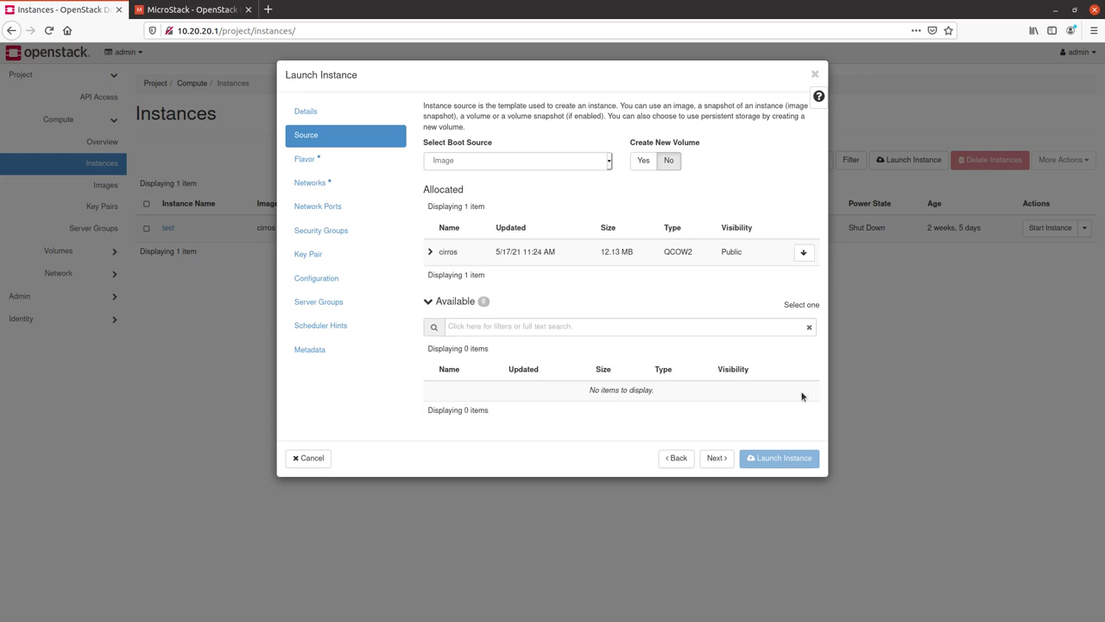
click(431, 251)
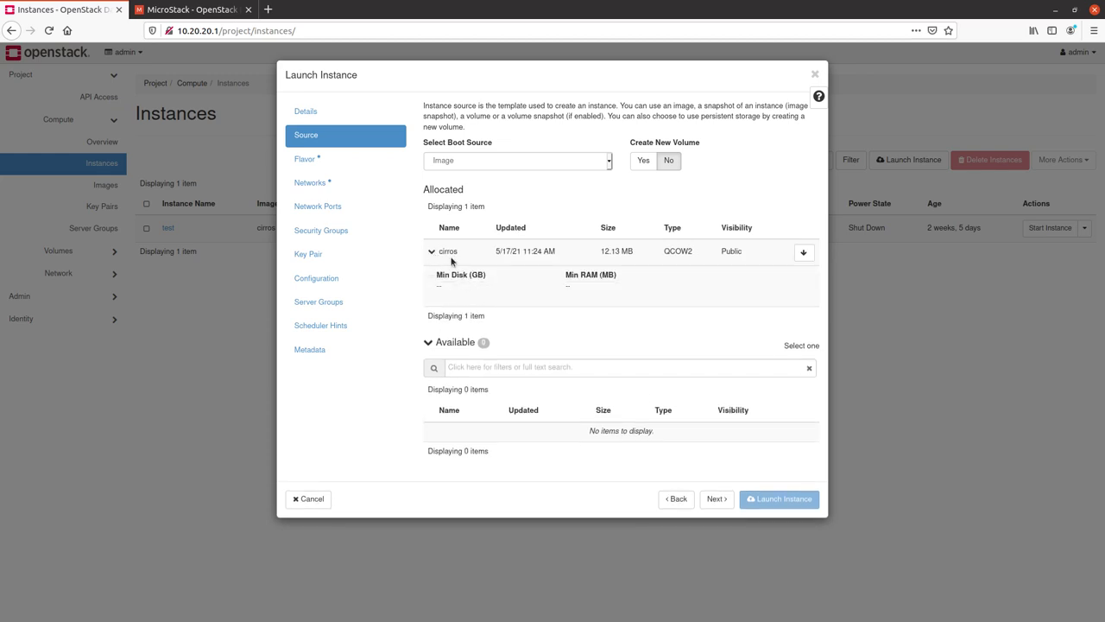
click(432, 253)
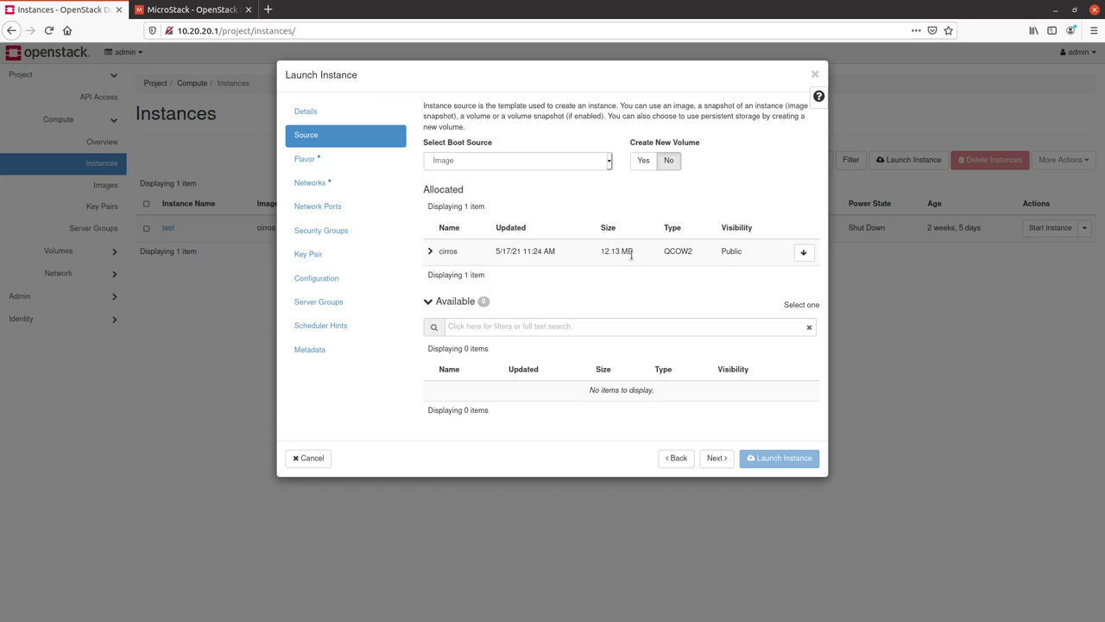
drag(635, 252, 601, 251)
Allocate the m1.tiny flavor to the instance and proceed to its network settings.
click(714, 459)
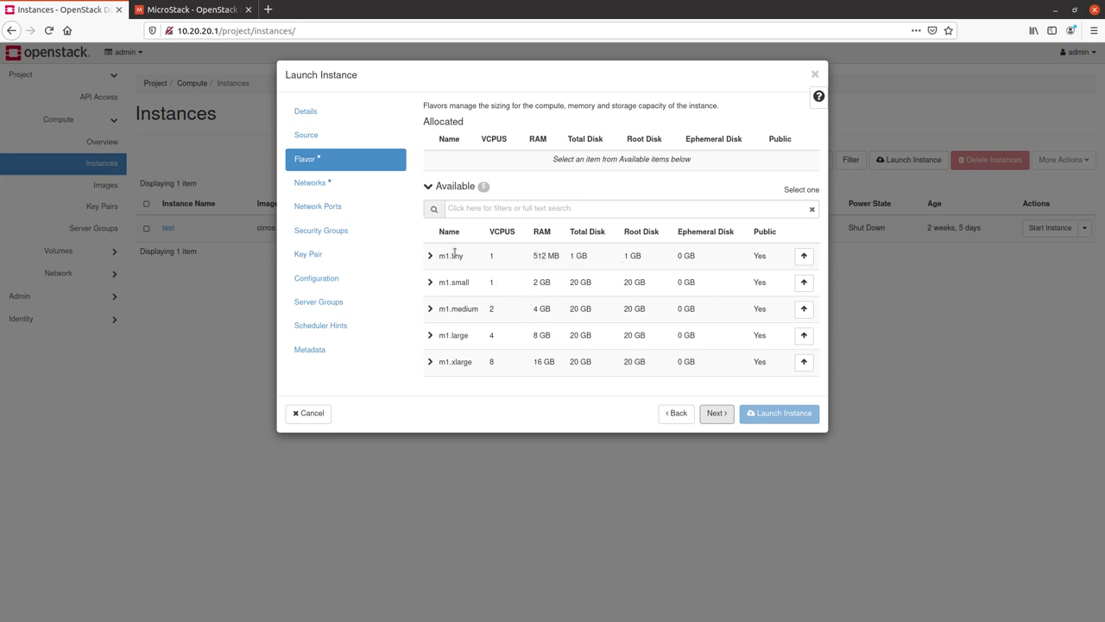
click(804, 255)
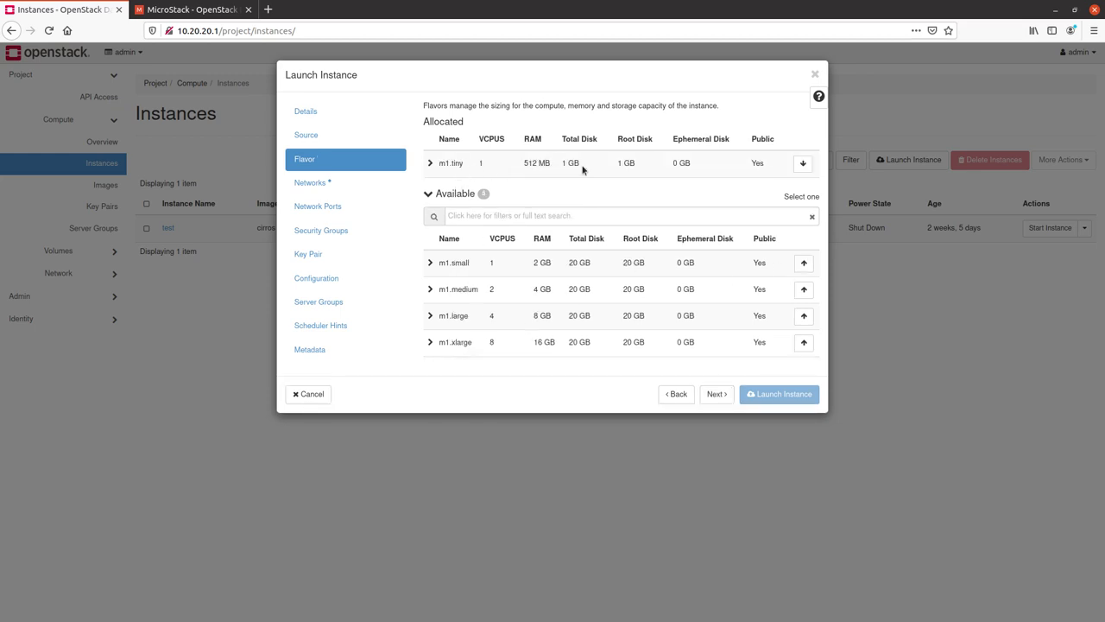
click(723, 399)
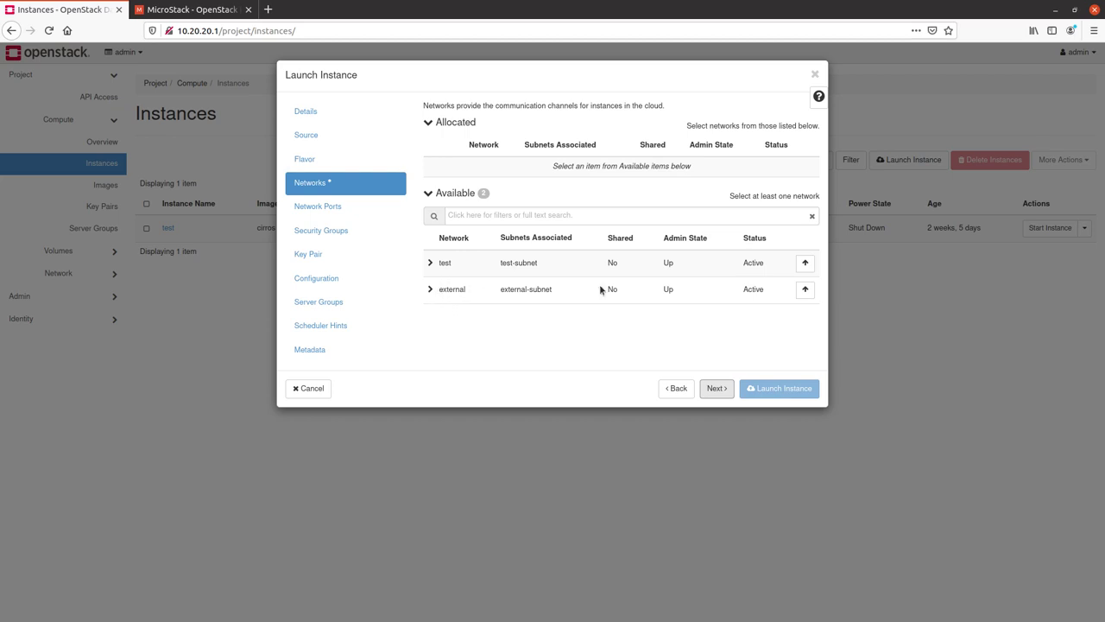
Allocate the test and external networks to the instance and expand the details of both.
click(805, 264)
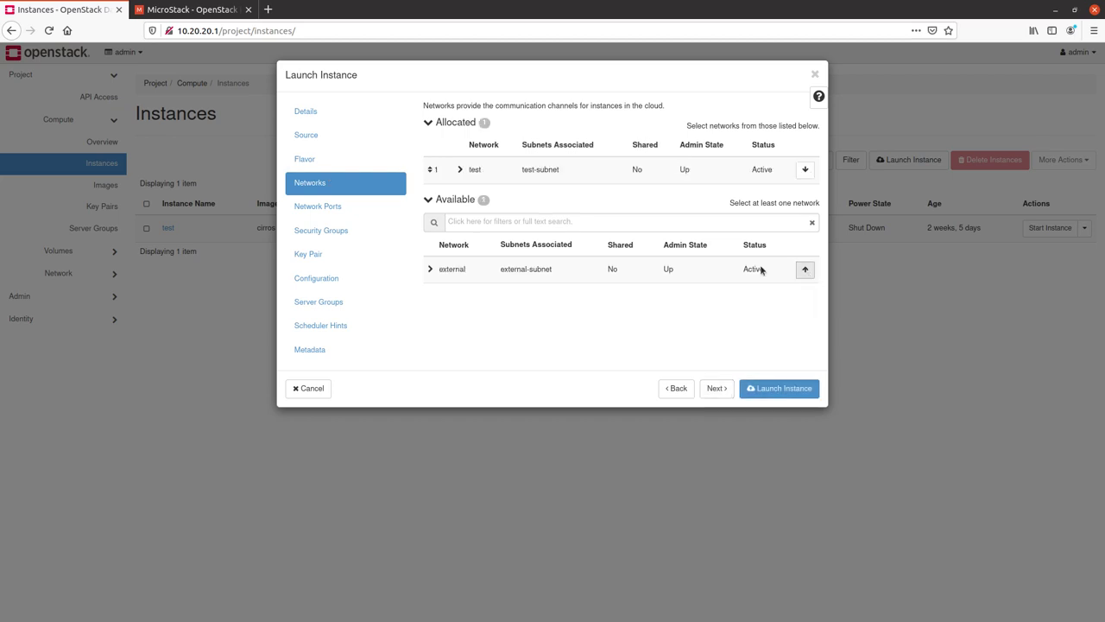
click(460, 170)
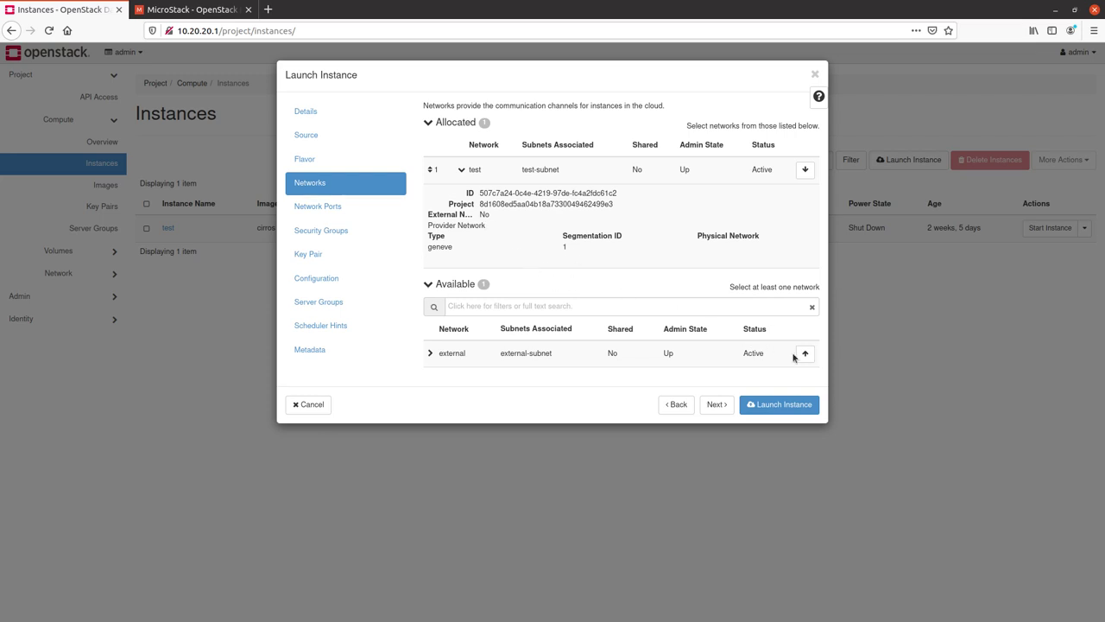
click(805, 354)
click(460, 281)
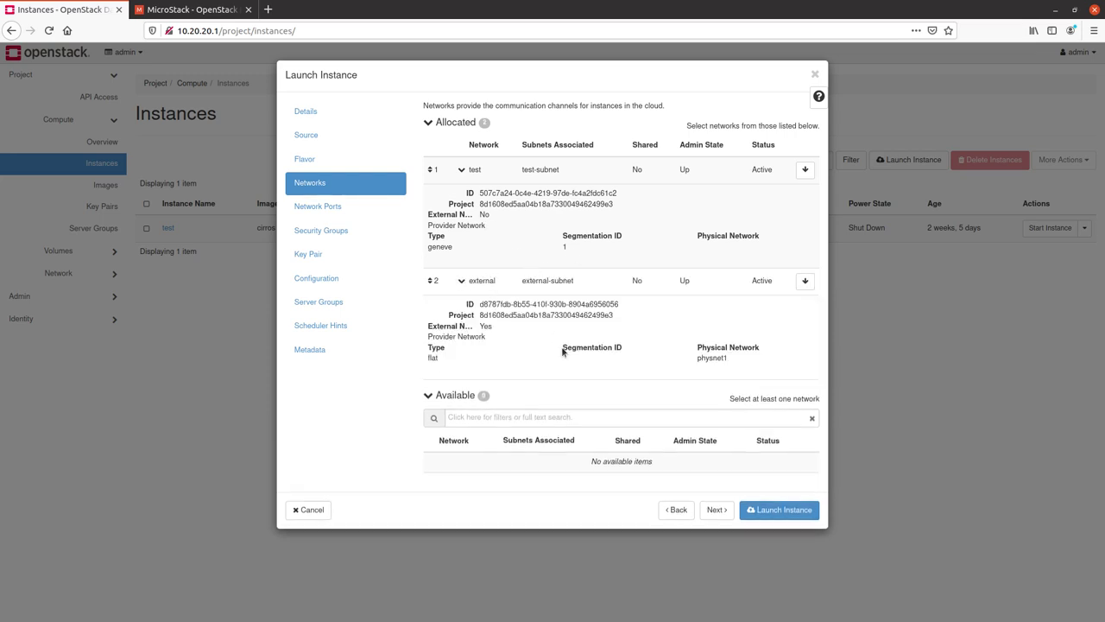
Skip network ports, add the test security group alongside default, and review the port rules of both groups before proceeding to key pairs.
click(716, 510)
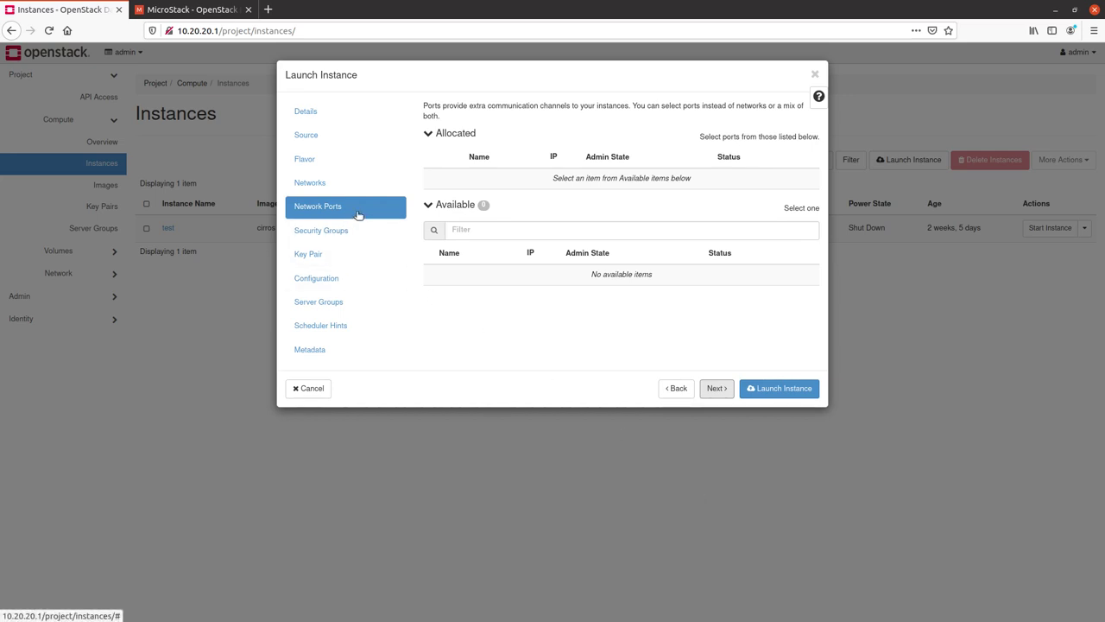
click(716, 388)
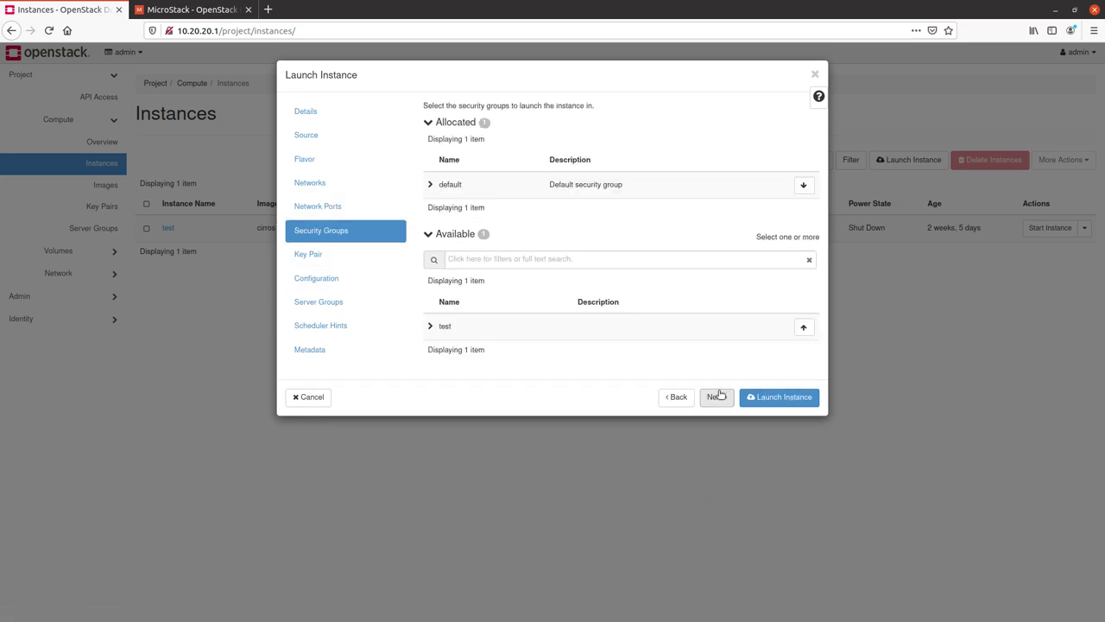
click(804, 329)
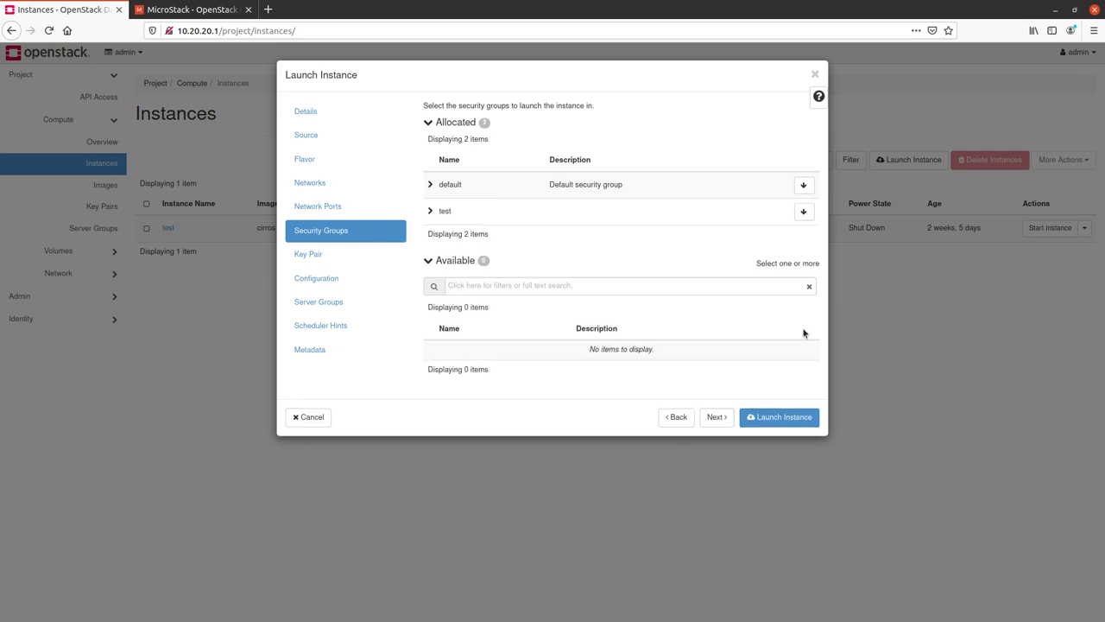
click(430, 184)
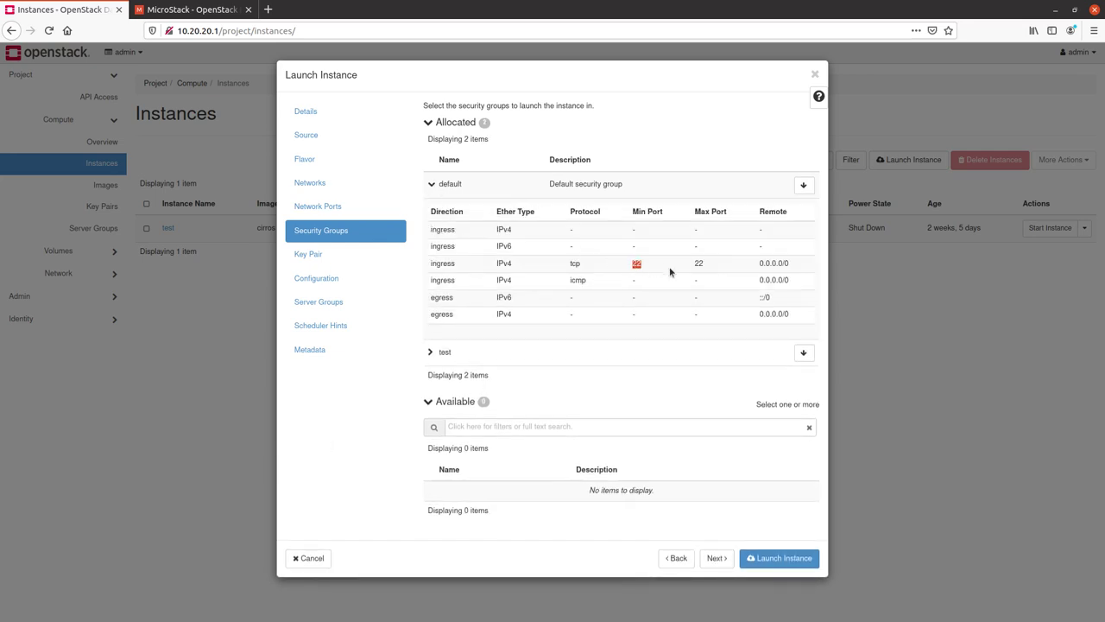
click(430, 351)
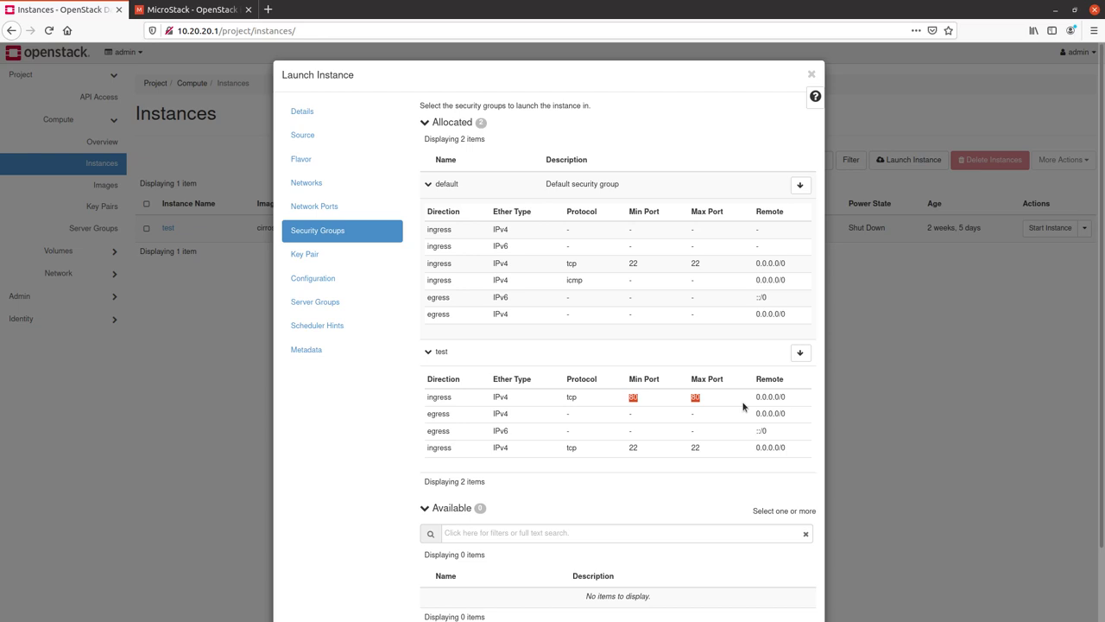
double_click(429, 399)
drag(434, 415, 427, 414)
scroll(469, 422, down, 2)
click(717, 587)
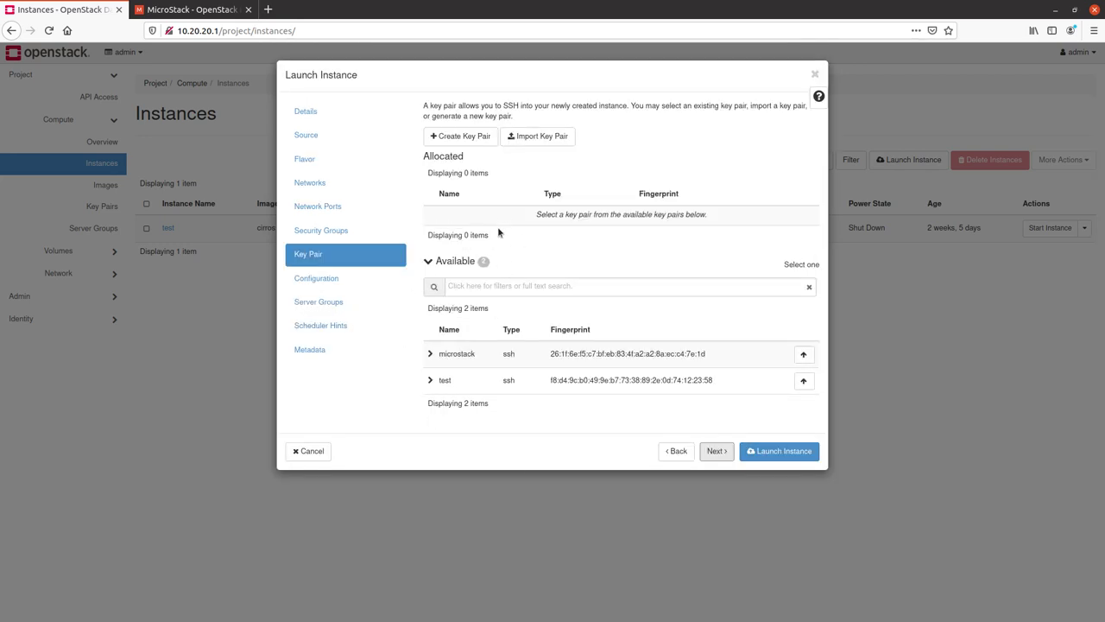
click(454, 138)
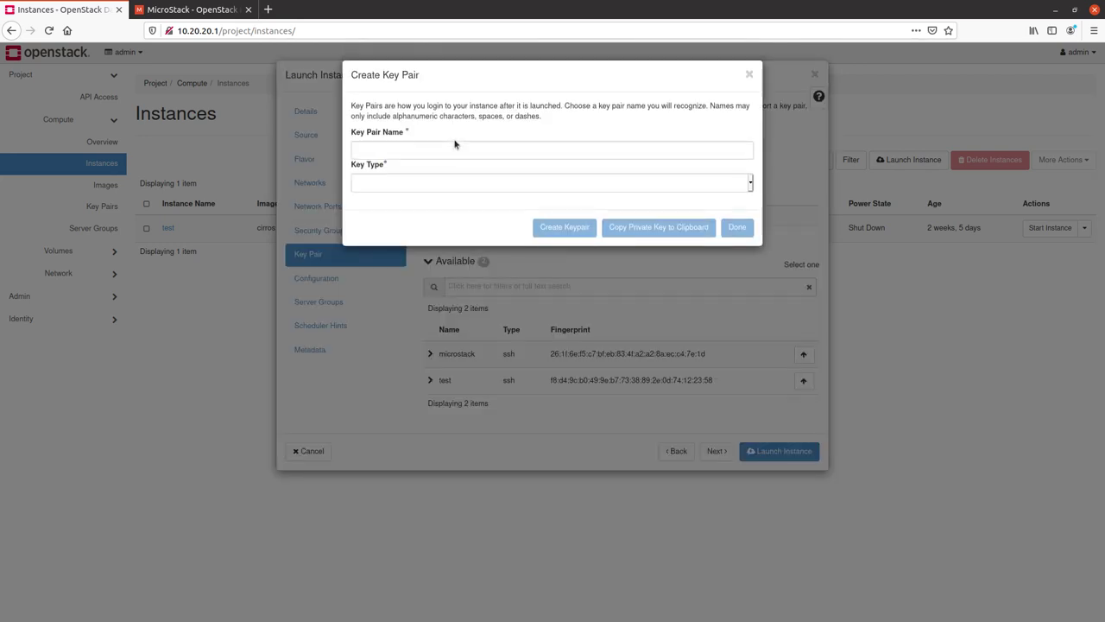
click(408, 150)
text(de)
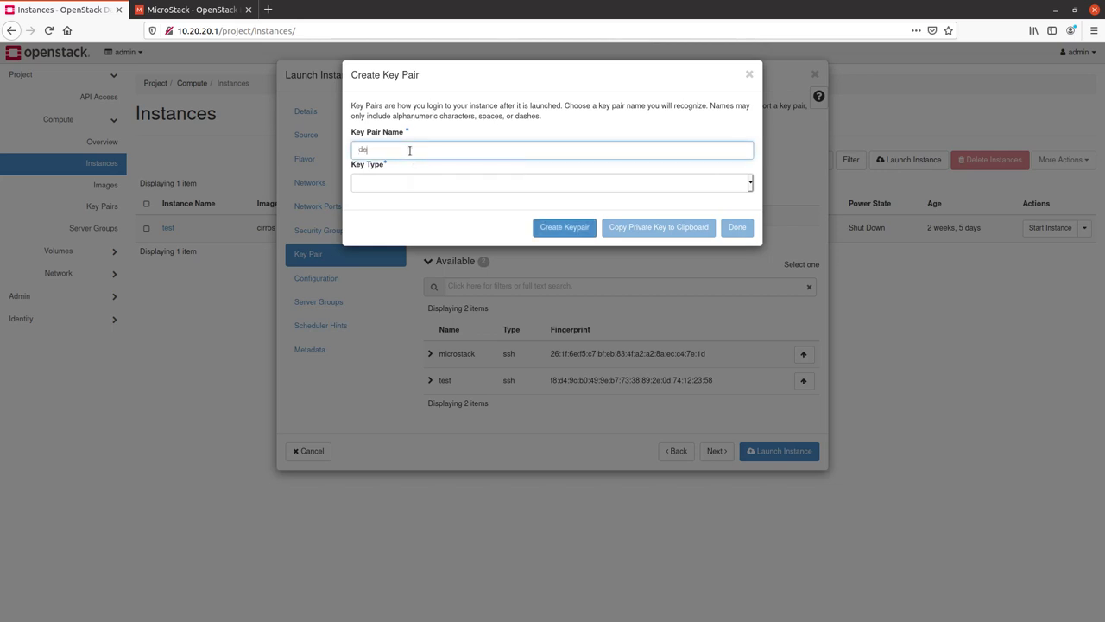
text(mo)
click(479, 182)
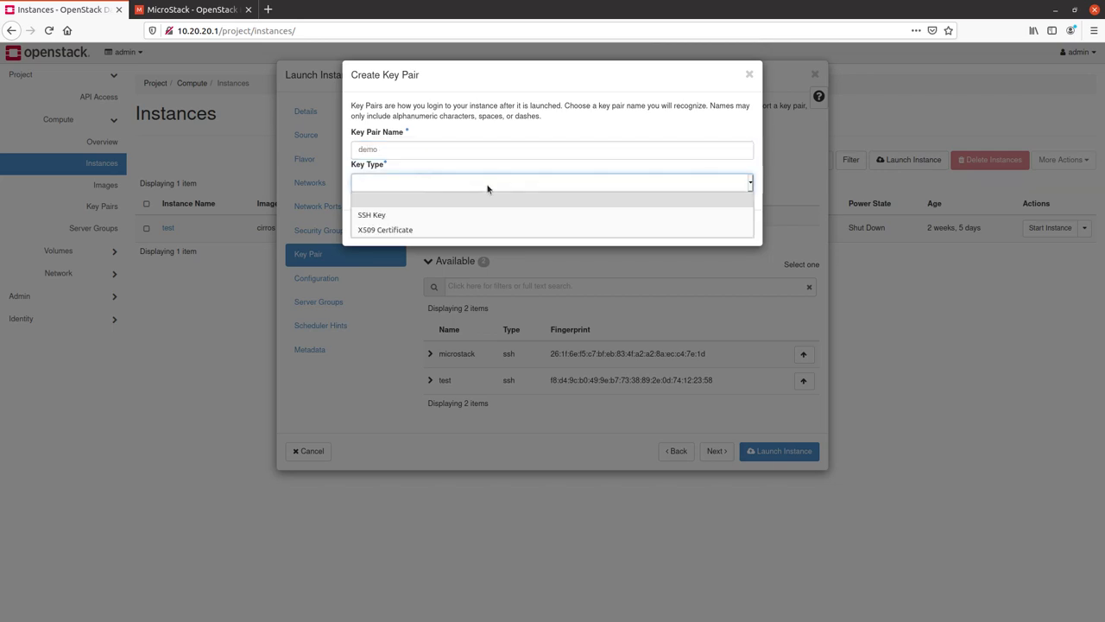
click(688, 119)
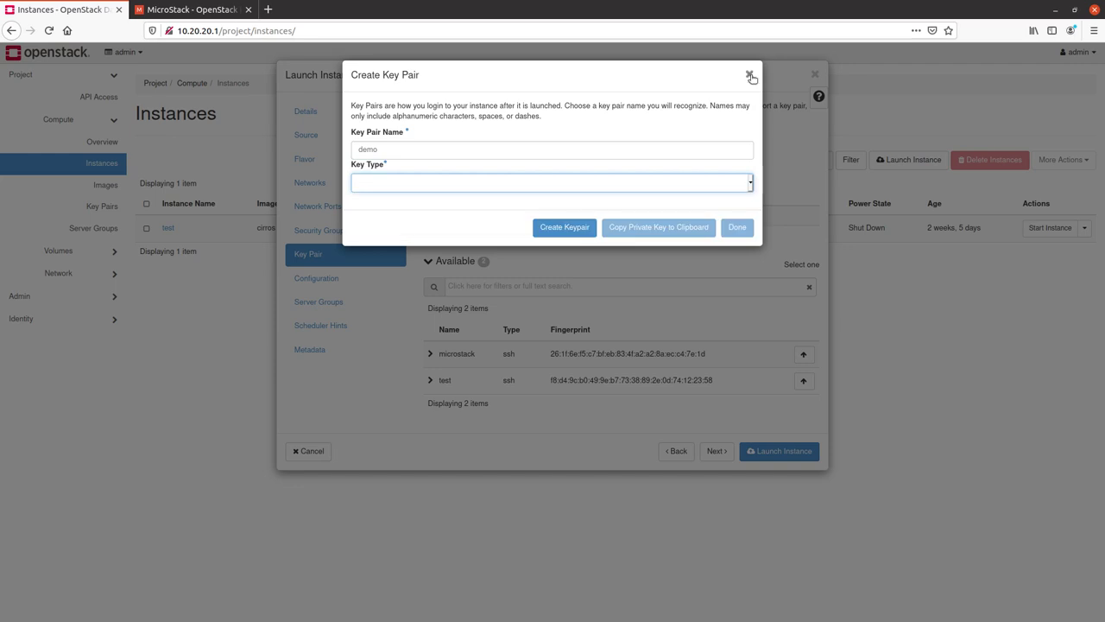
click(749, 74)
Allocate the existing test key pair to the instance and proceed to the configuration options.
click(803, 354)
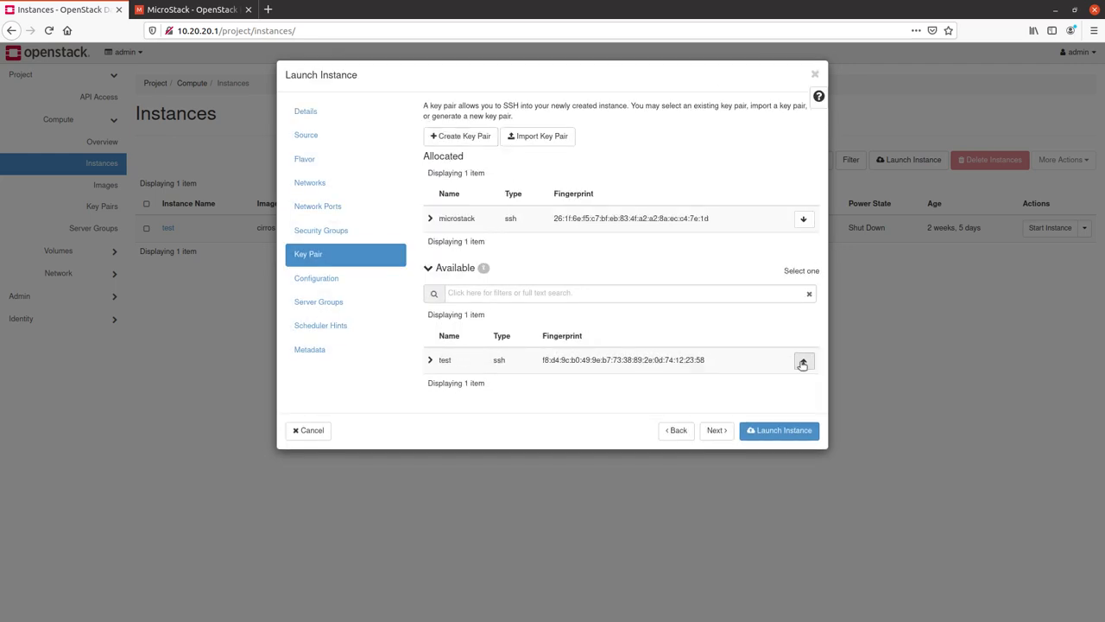
click(801, 360)
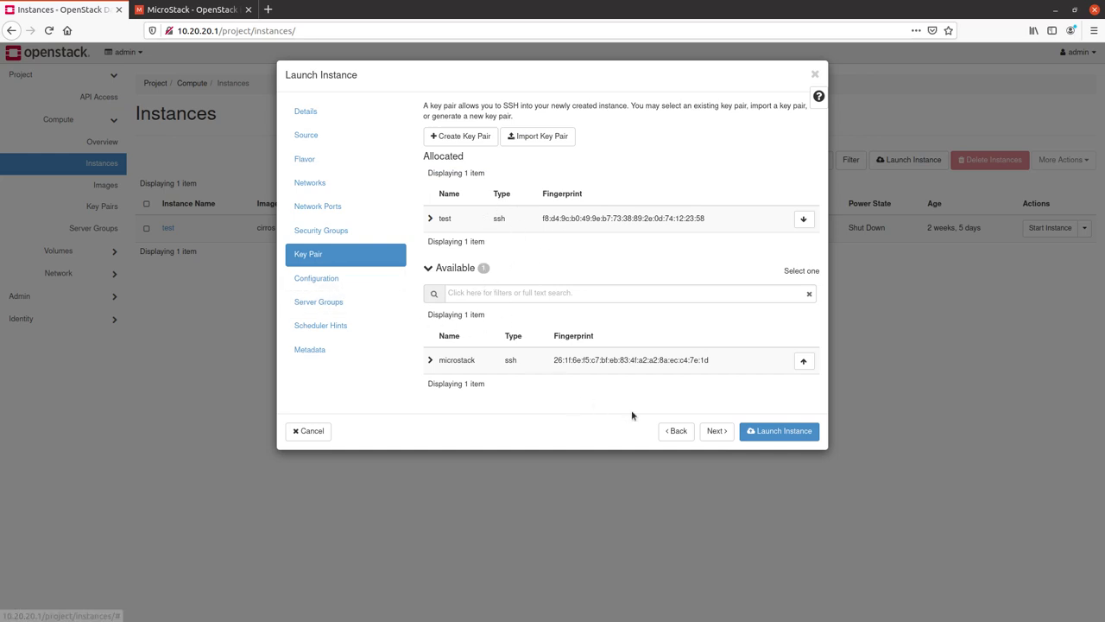
click(717, 433)
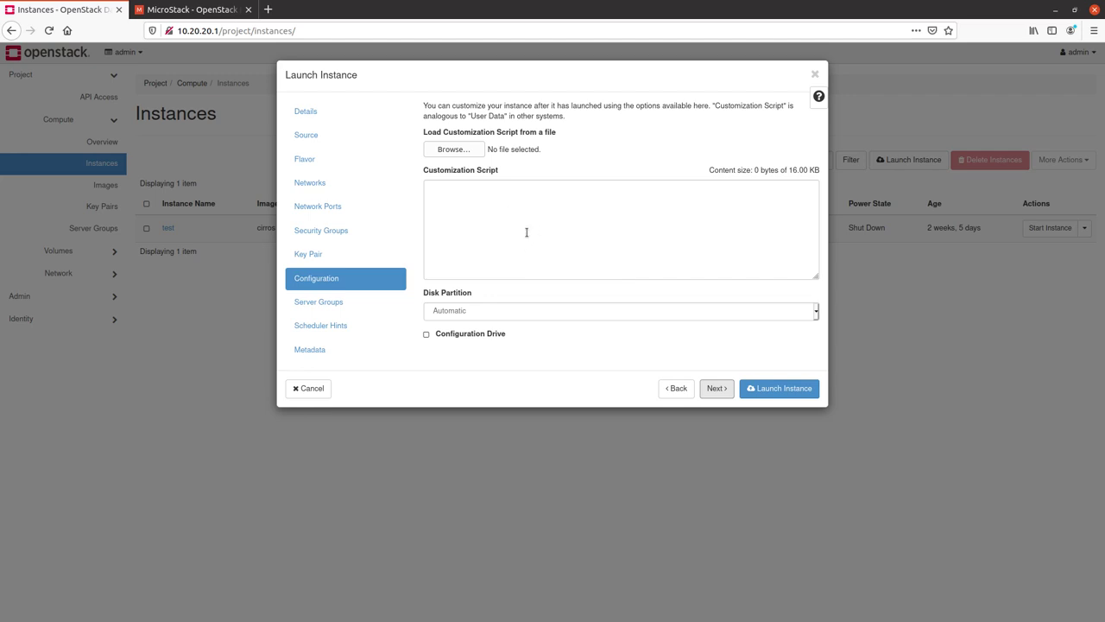
click(526, 233)
click(453, 148)
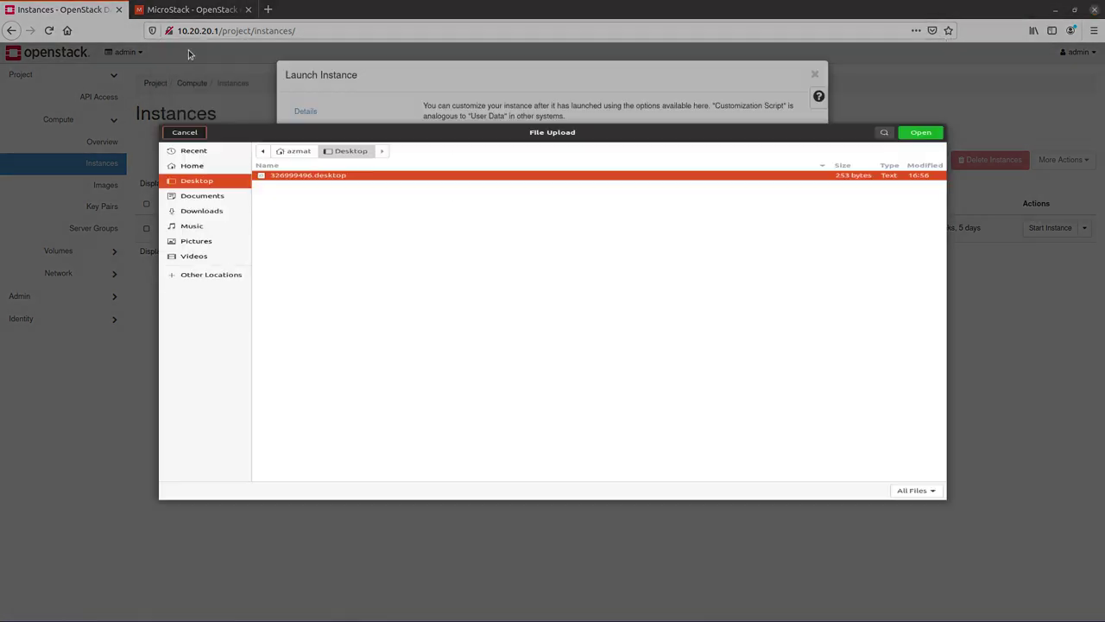
click(185, 50)
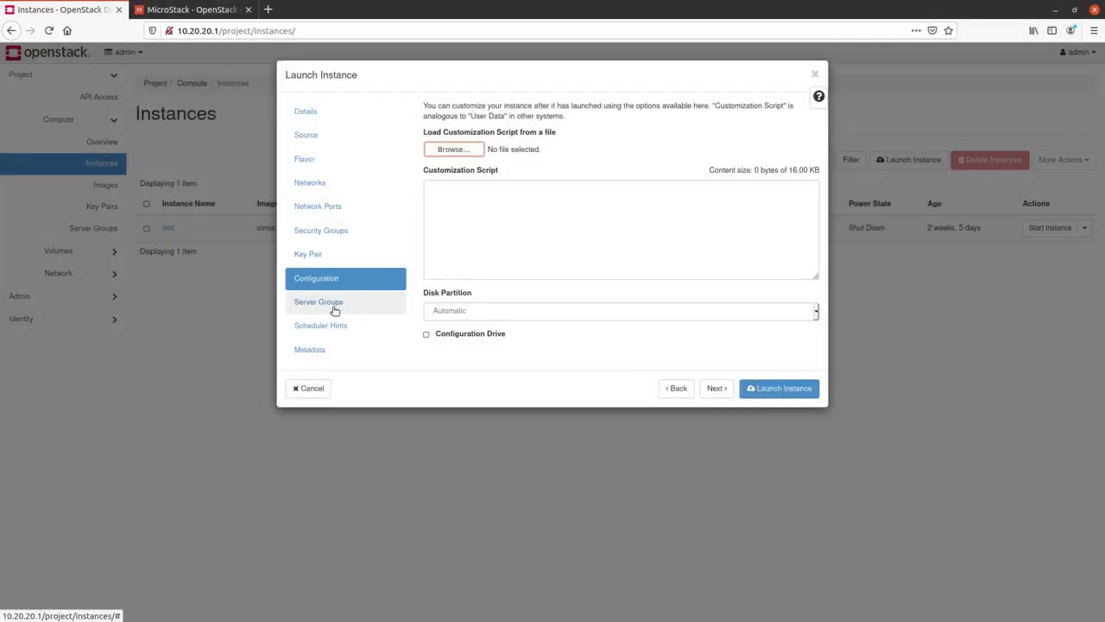
Allocate the myapp server group to the instance and proceed to the scheduler hints.
click(335, 308)
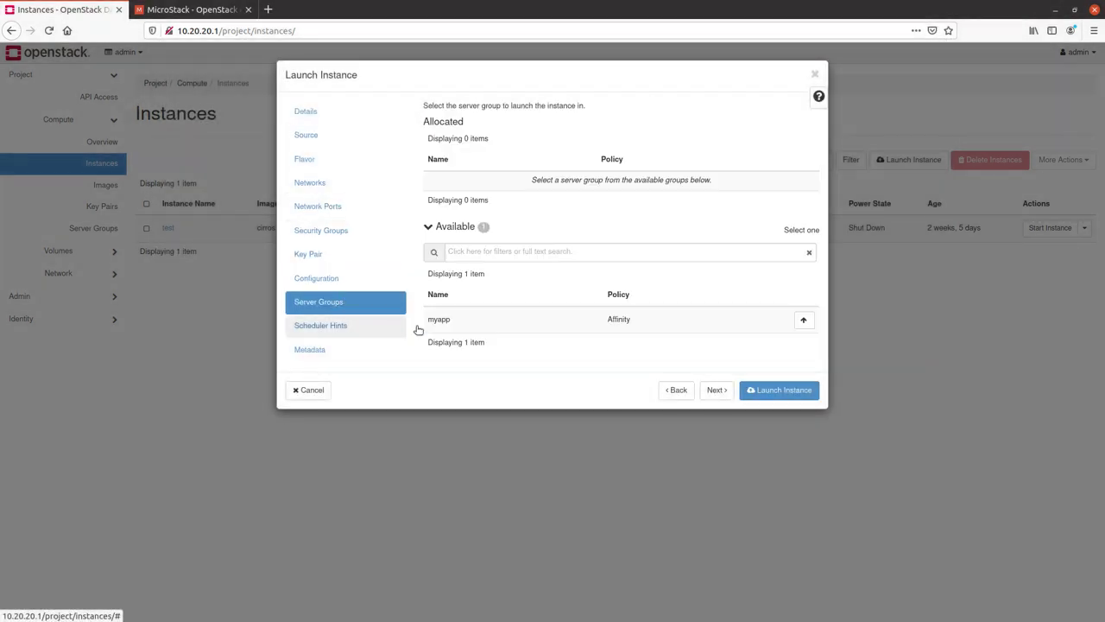
click(803, 321)
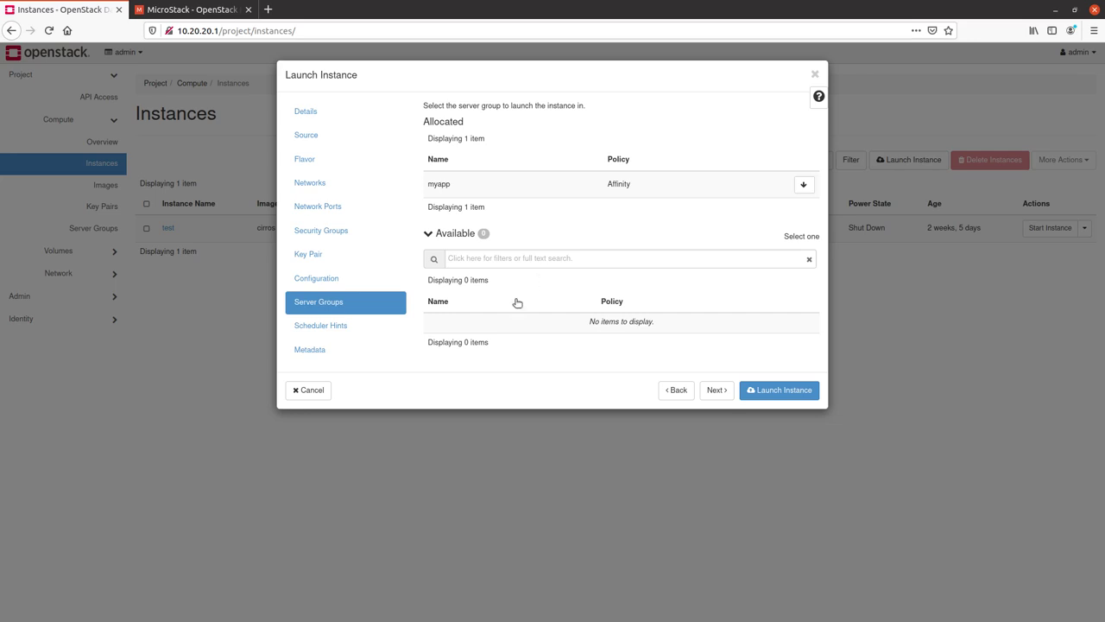
click(717, 389)
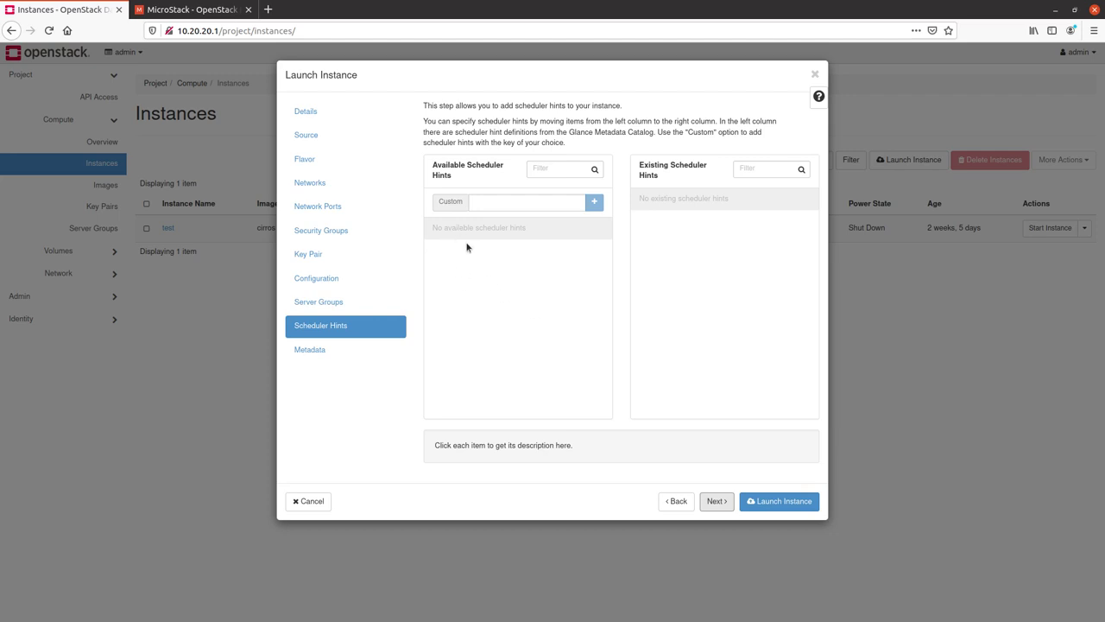
Skip the scheduler hints and metadata, launch the configured instance, and check its power state in the instance list.
click(341, 349)
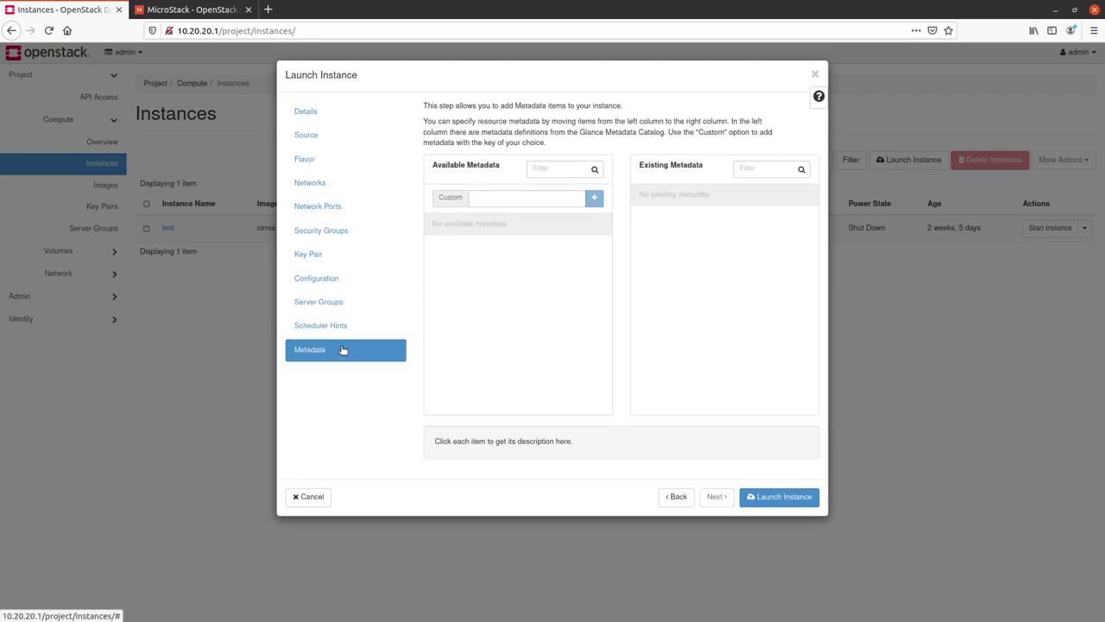
click(789, 497)
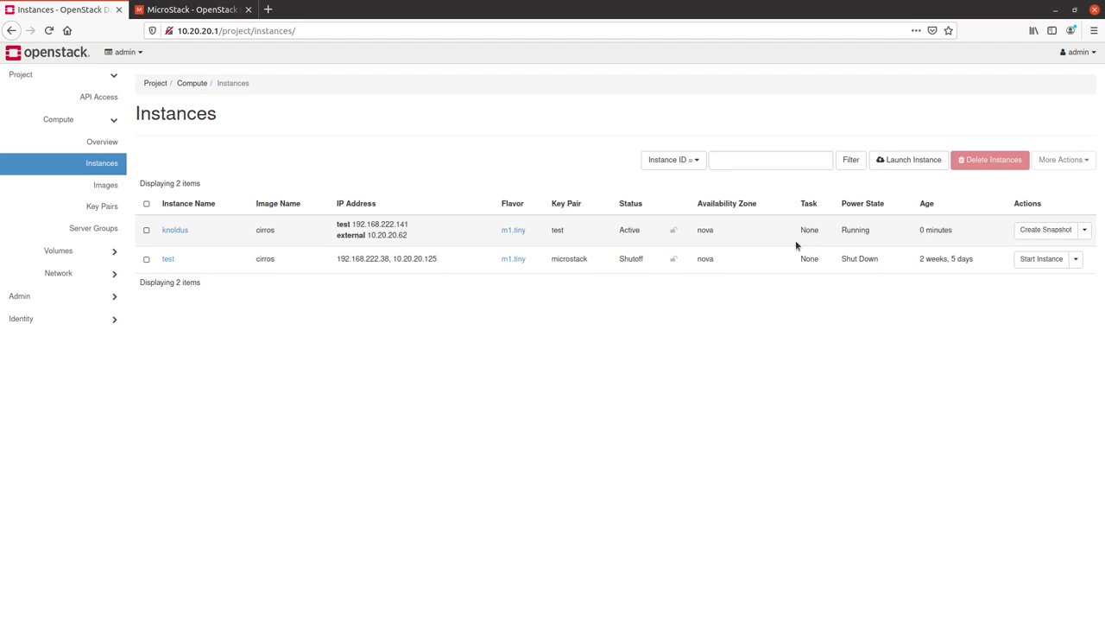
double_click(857, 230)
Open the knoldus instance and review its overview, including specs, IP addresses, security groups and metadata.
click(175, 231)
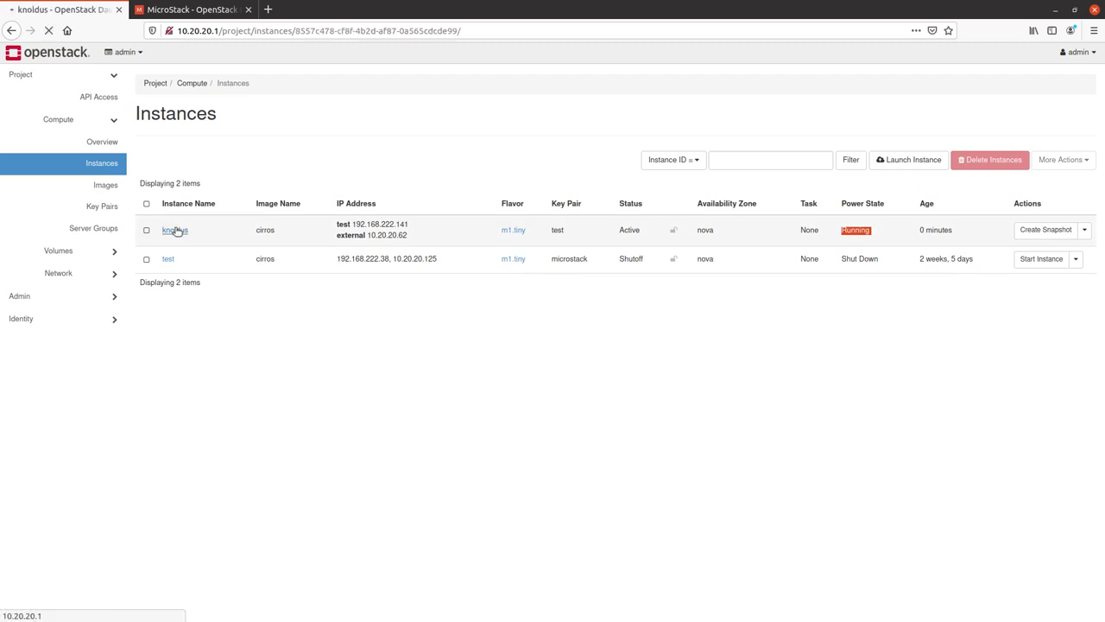
scroll(318, 427, down, 2)
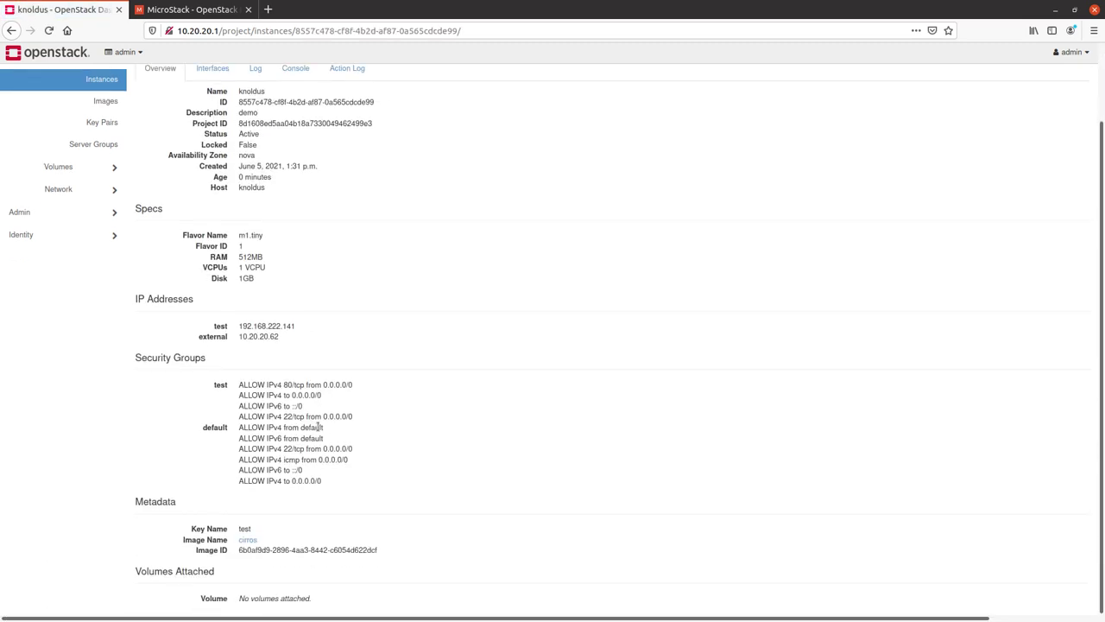
scroll(303, 517, up, 3)
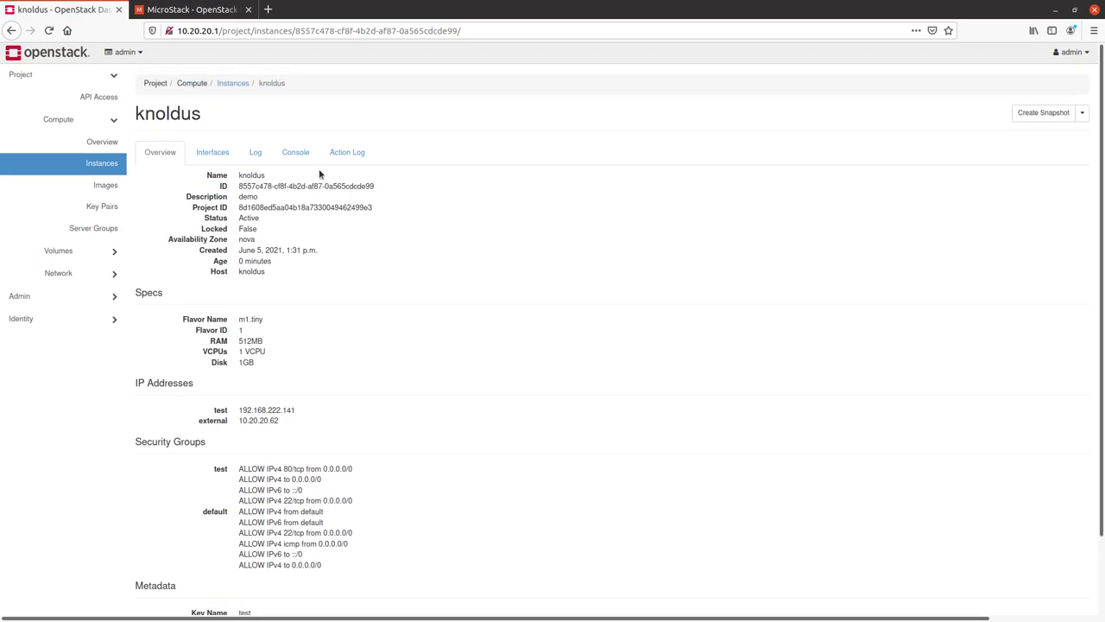
Open the knoldus instance's console and test keyboard input at the login prompt, erasing the test characters.
click(295, 153)
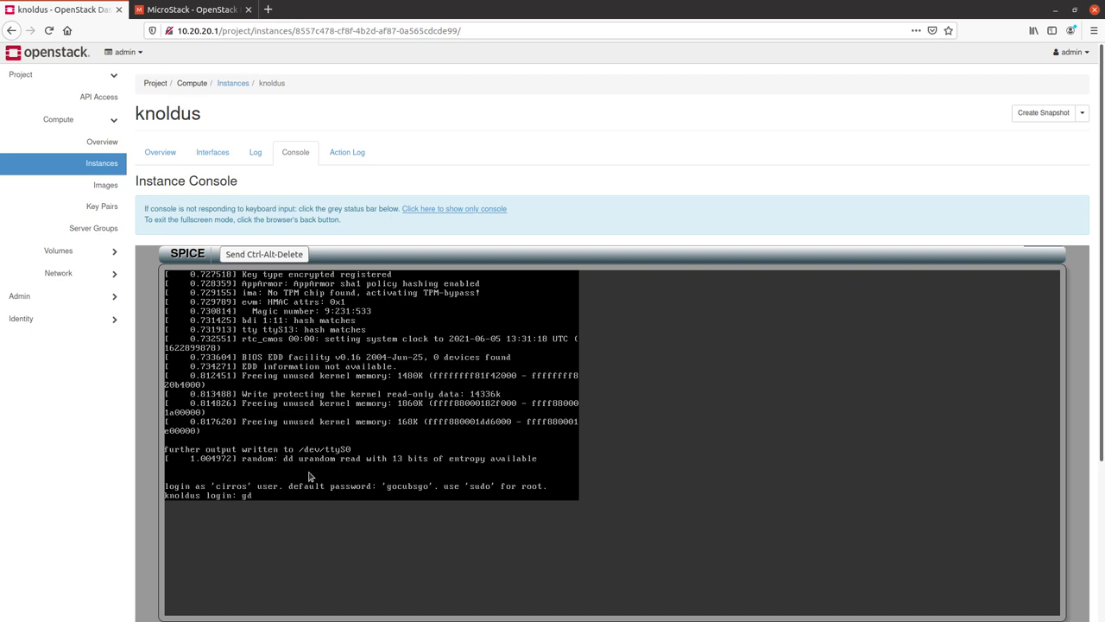
text(dgd)
key(BackSpace)
key(BackSpace)
key(BackSpace)
Examine the knoldus instance's action log, console log and interfaces, and return to its overview.
click(346, 152)
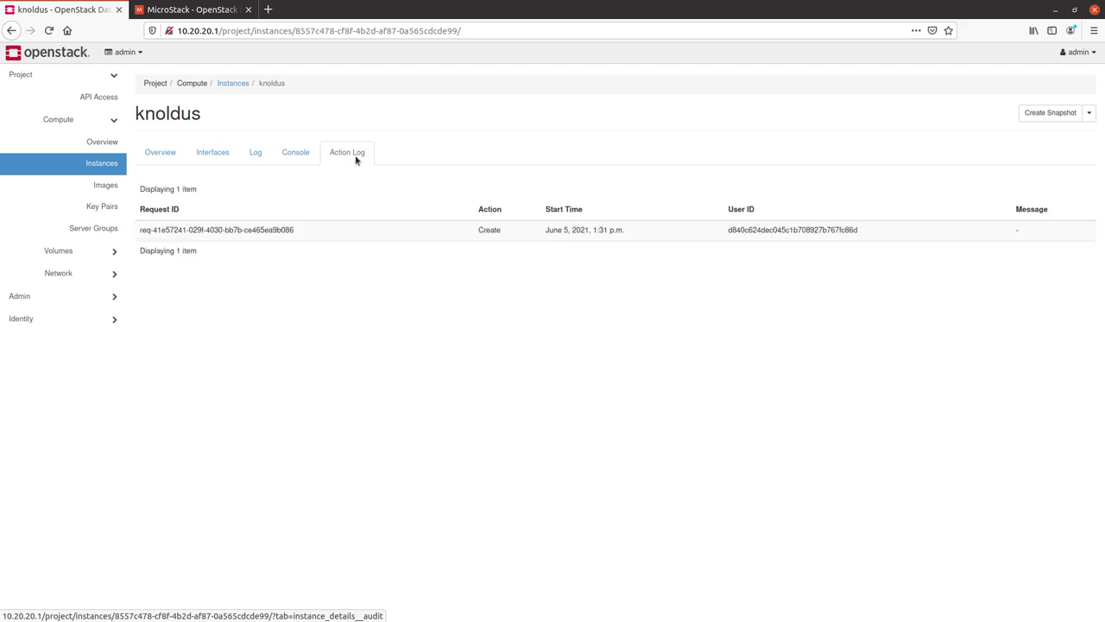
click(256, 153)
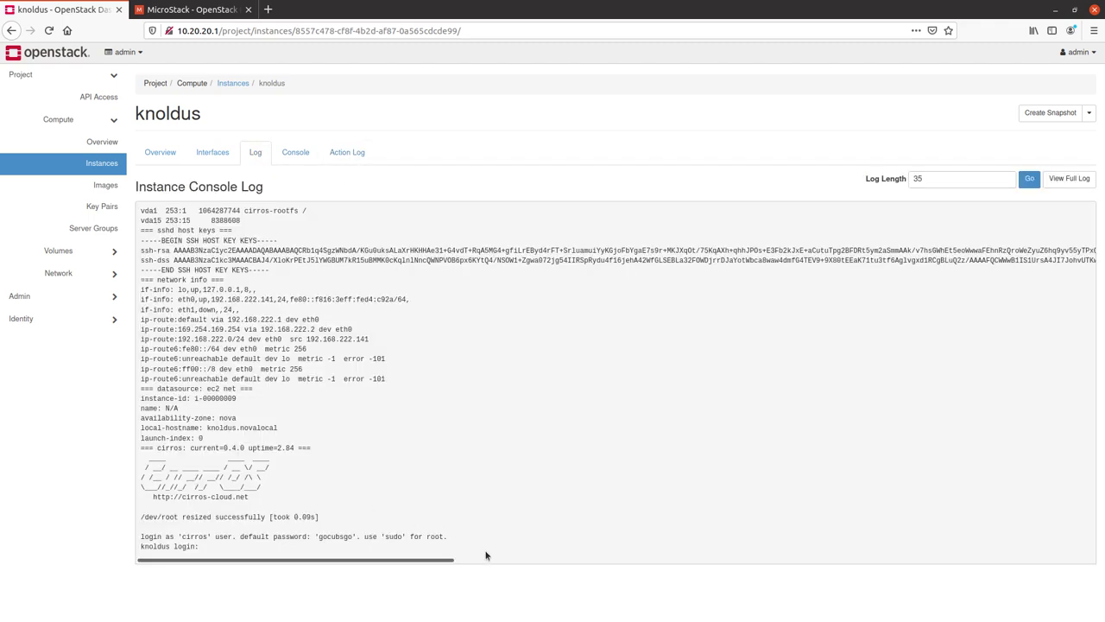
drag(486, 555, 209, 145)
click(213, 154)
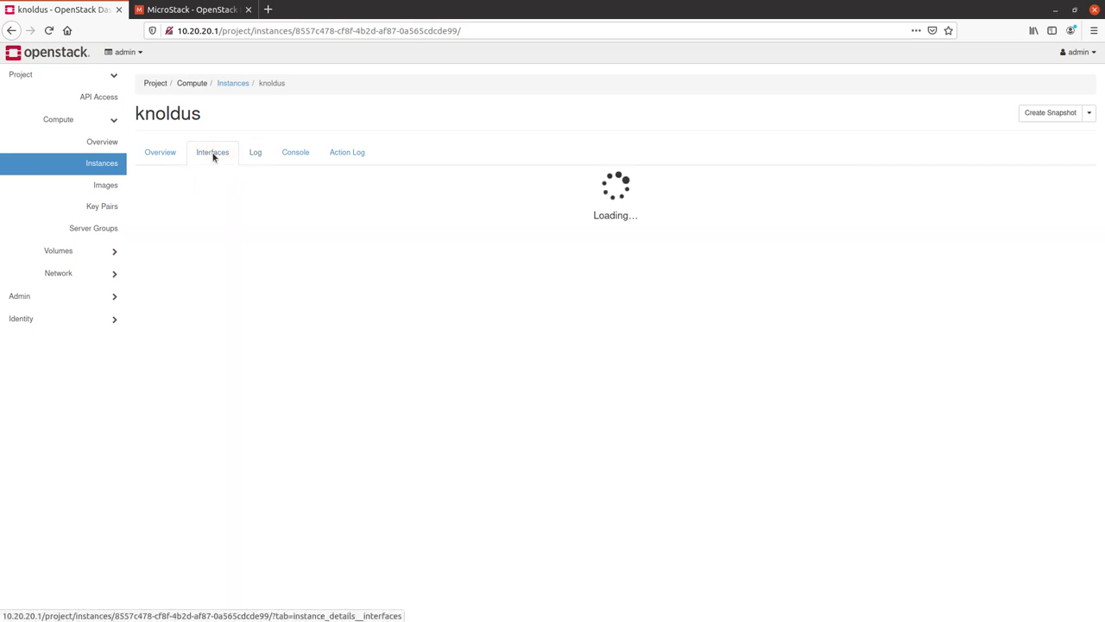
click(160, 155)
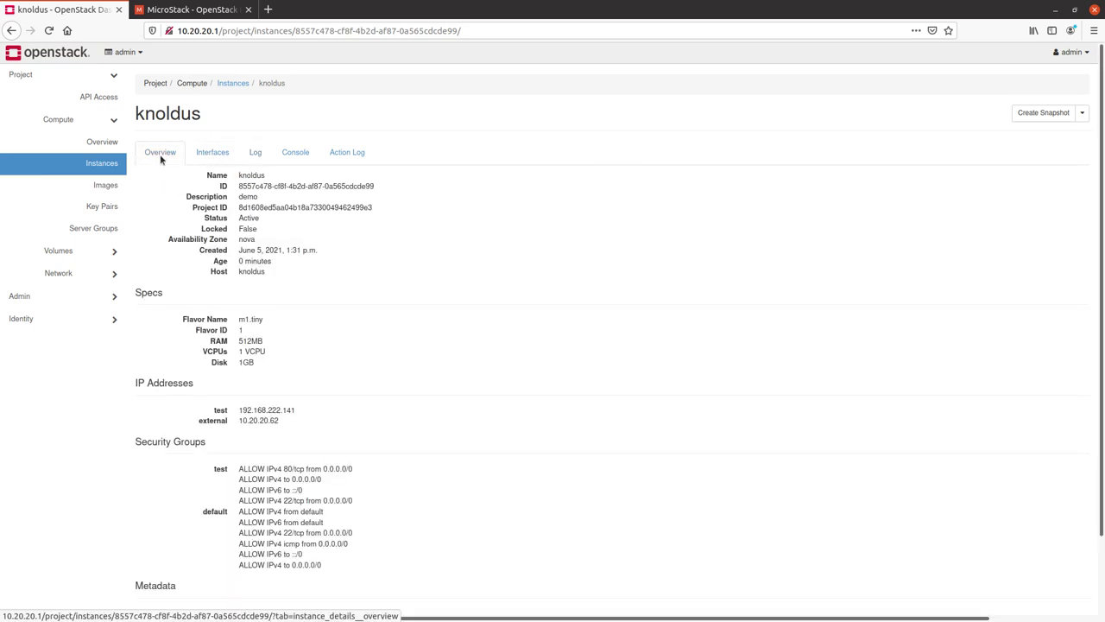
scroll(392, 418, down, 3)
scroll(346, 355, up, 3)
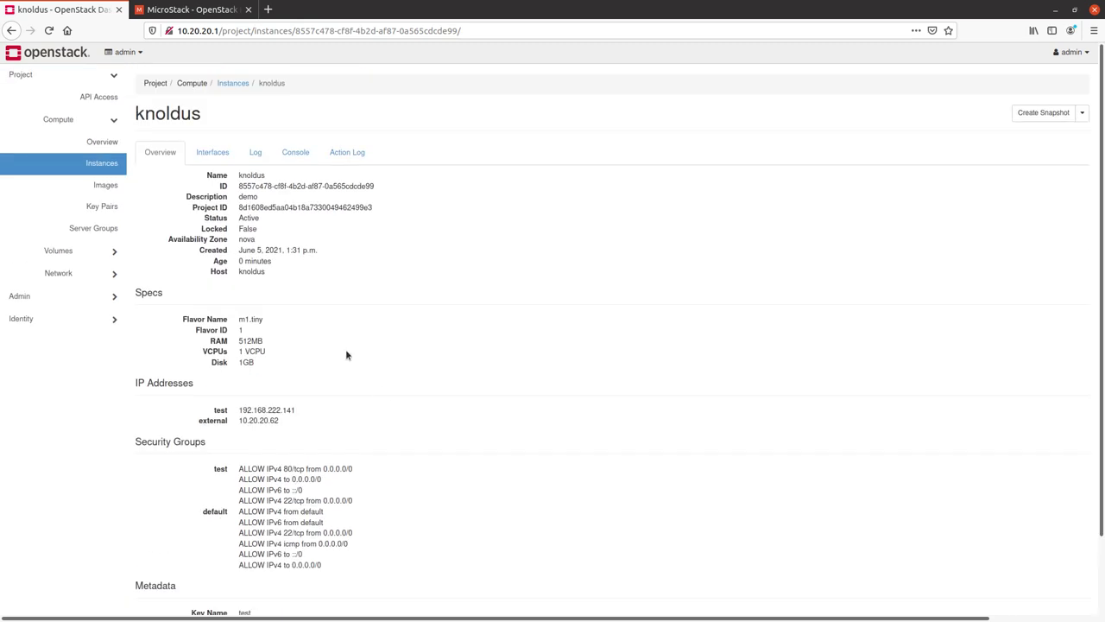
Review the project's compute images, key pairs and server groups.
click(107, 185)
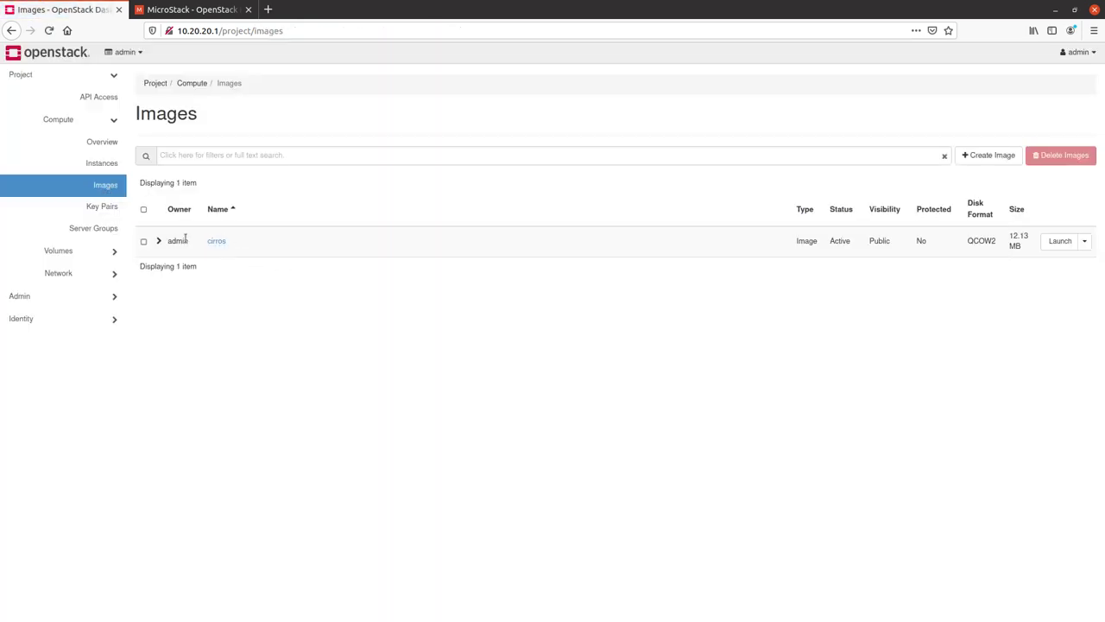
drag(251, 247, 201, 239)
click(106, 208)
click(105, 230)
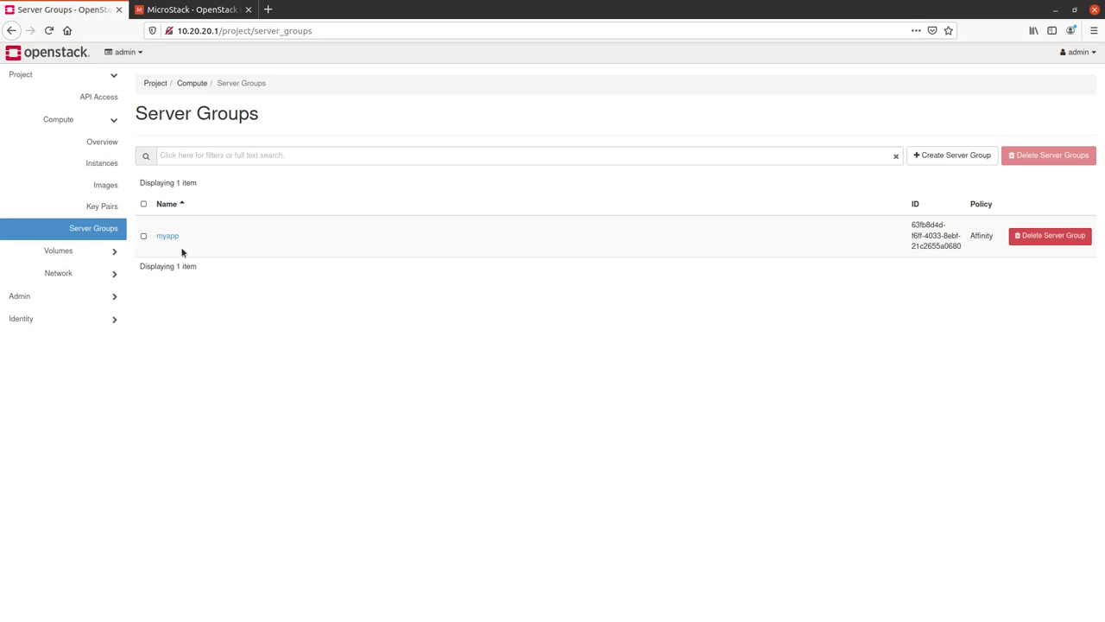
Review the project's volumes, volume snapshots, groups and group snapshots.
click(89, 252)
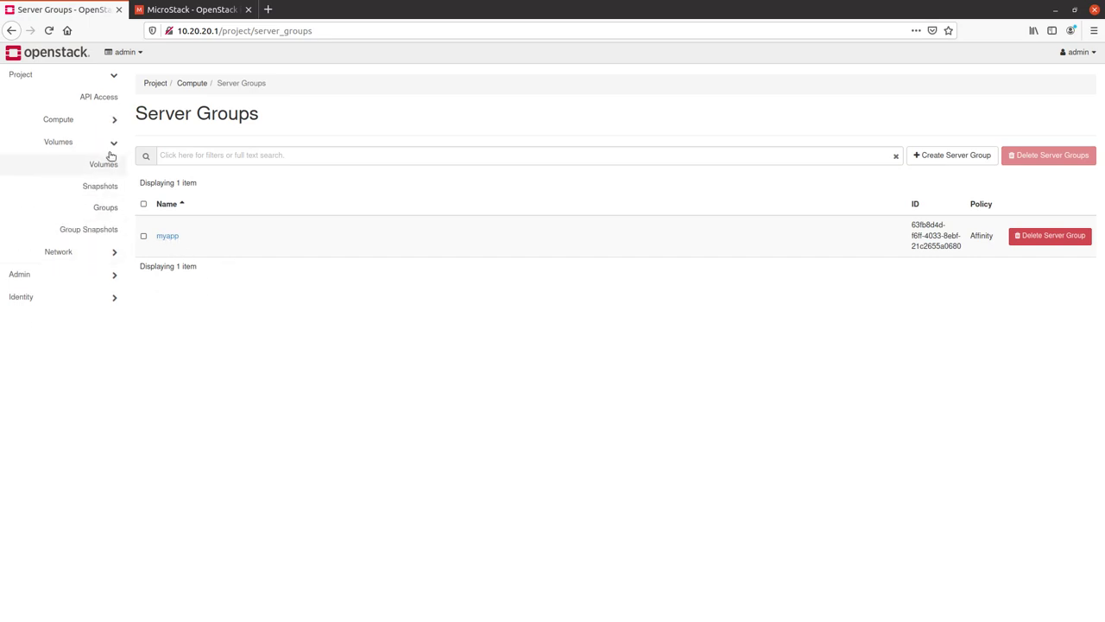
click(109, 172)
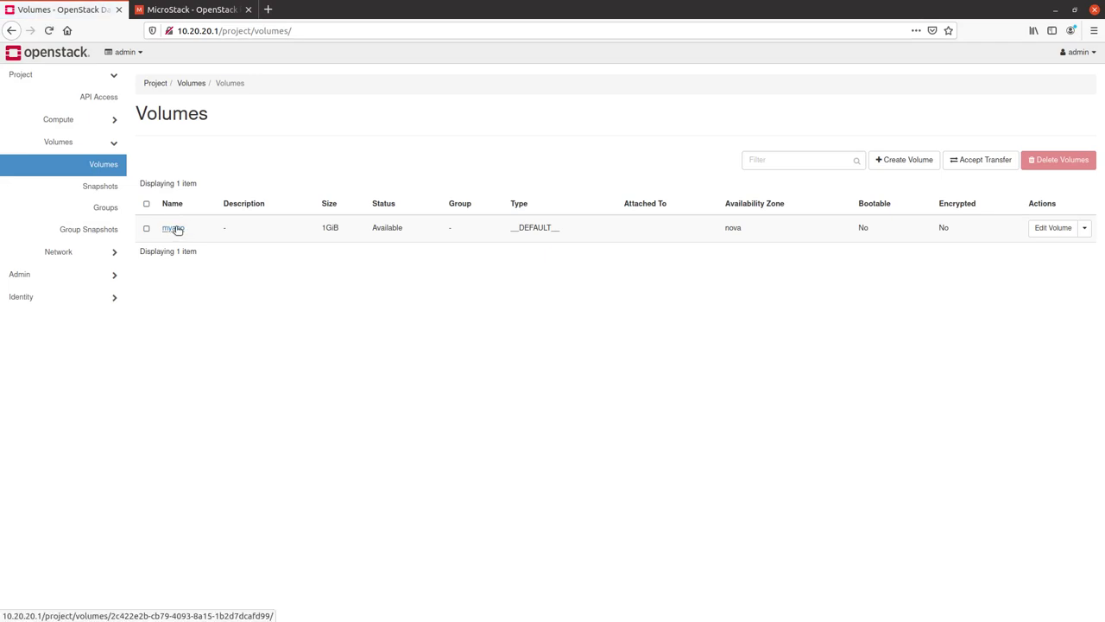
click(91, 186)
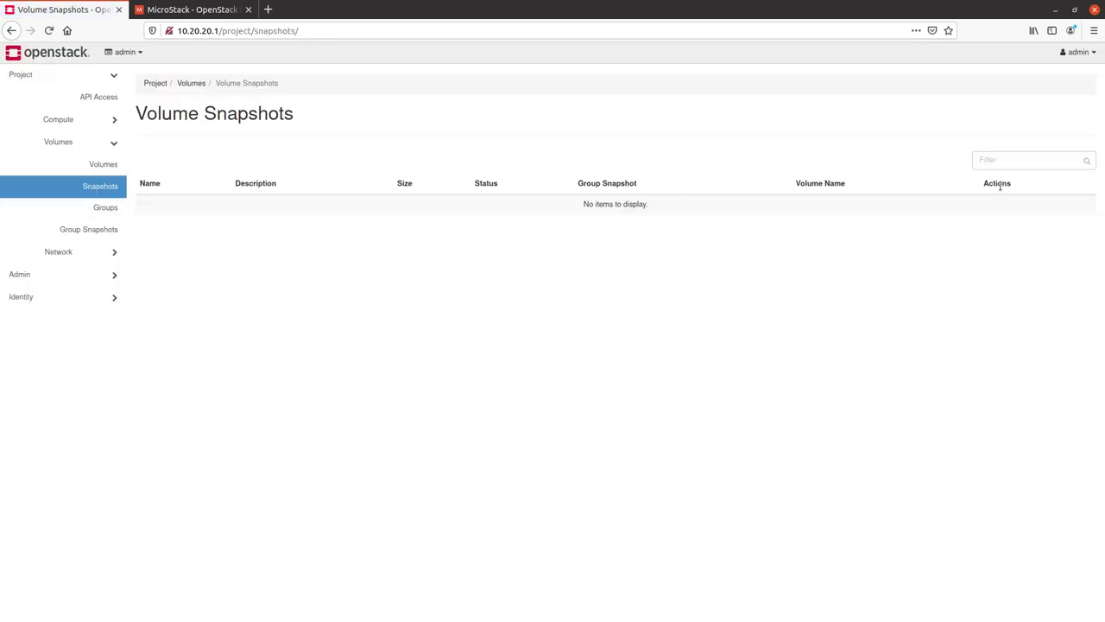
click(103, 207)
click(108, 229)
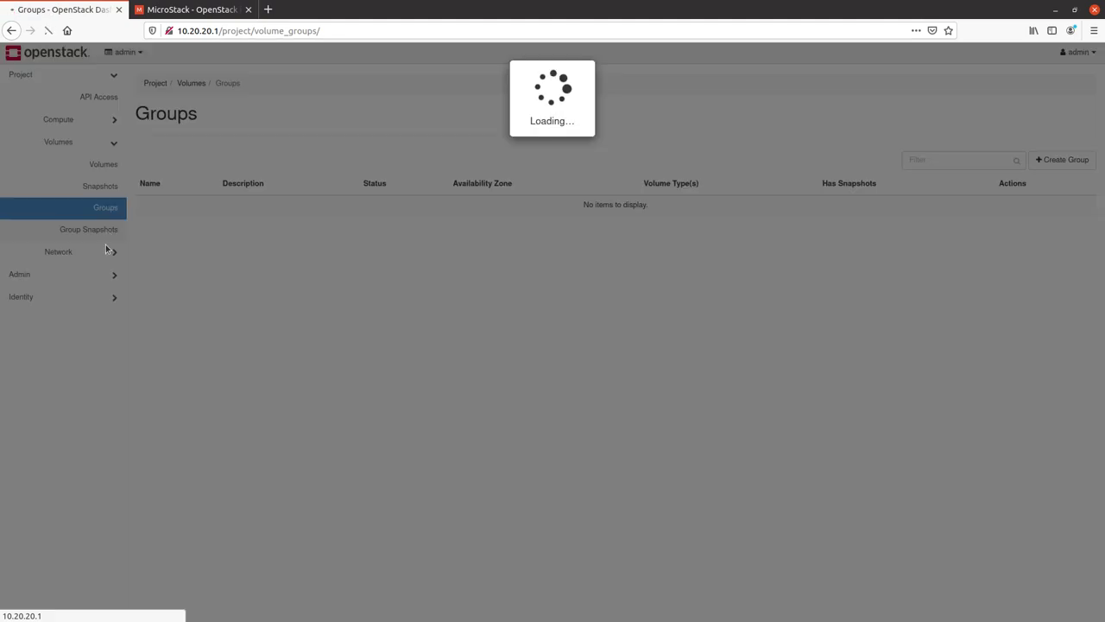
Review the project's network pages for security groups, floating IPs, routers and networks, and collapse the project navigation.
click(89, 141)
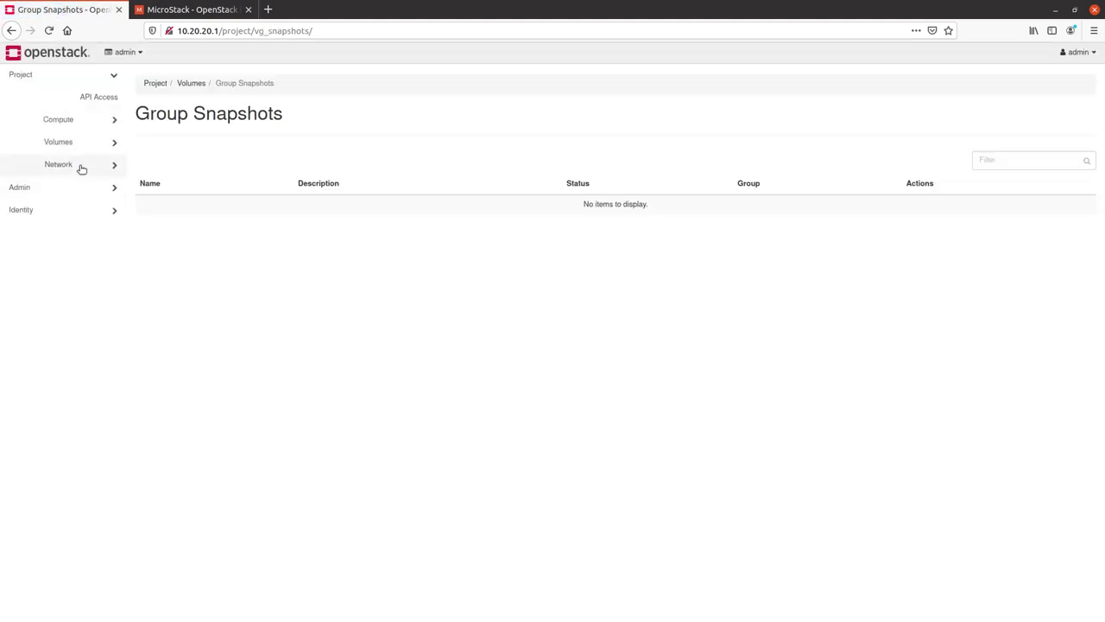
click(82, 166)
click(112, 258)
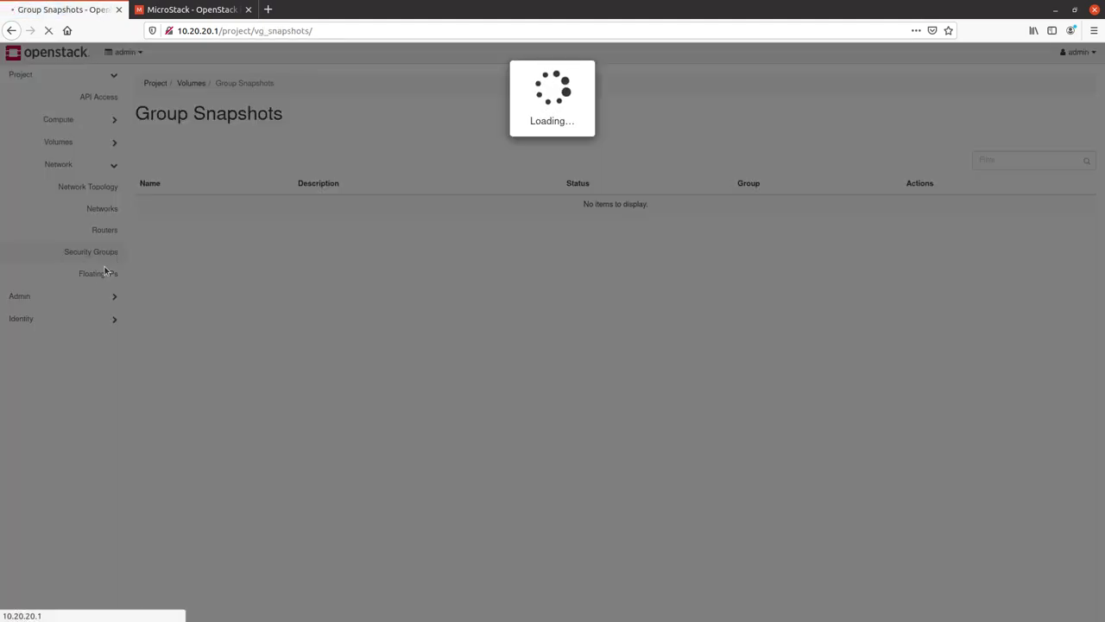
click(98, 274)
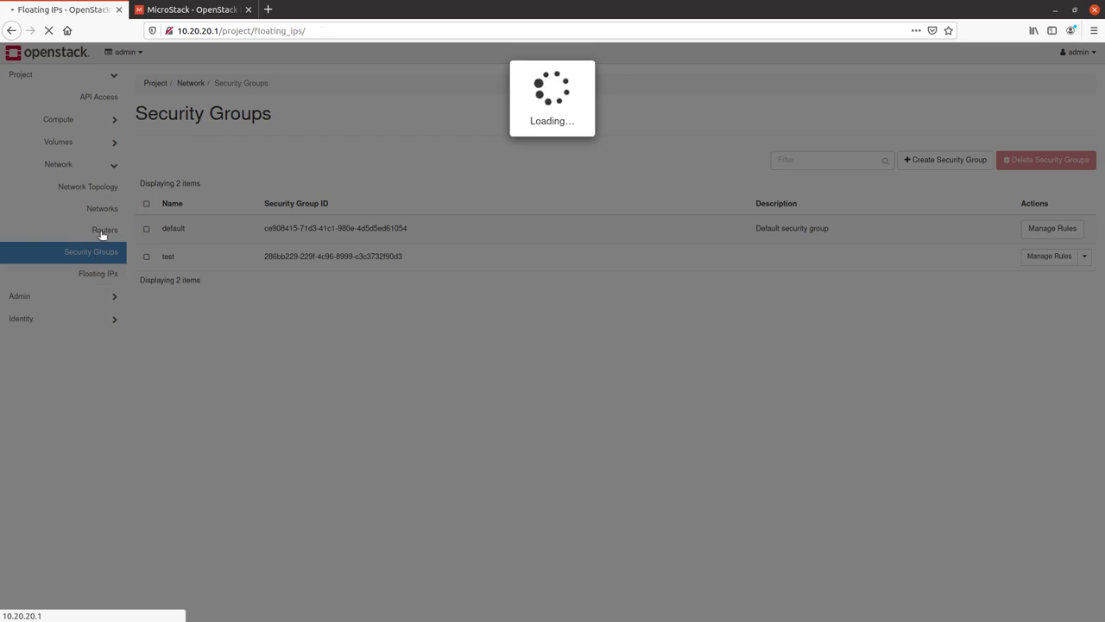
click(101, 230)
click(97, 209)
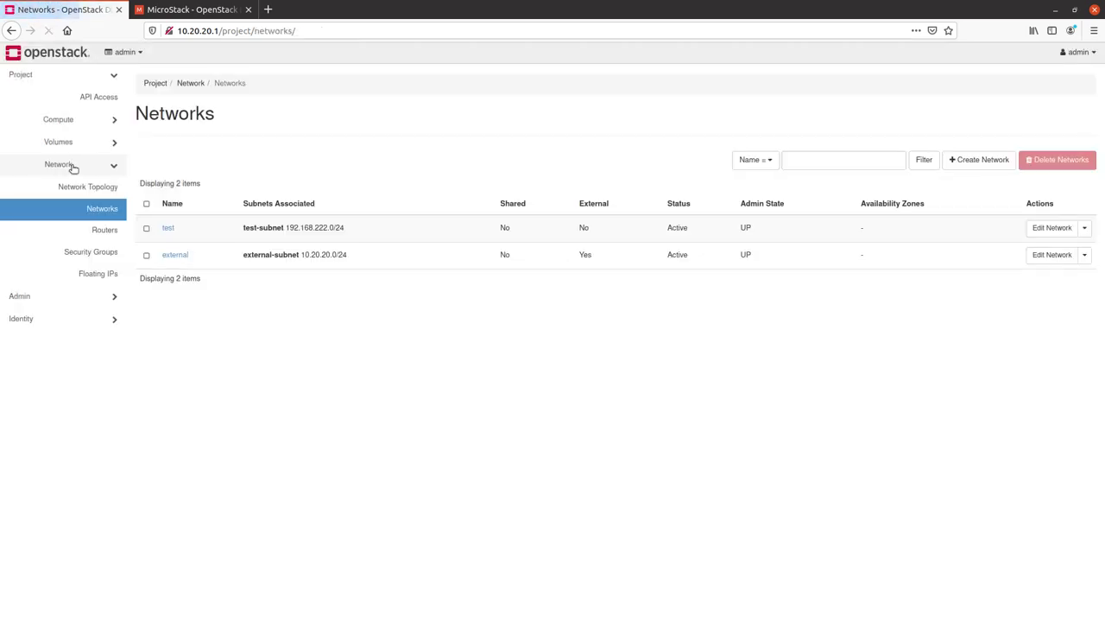
click(73, 166)
click(84, 77)
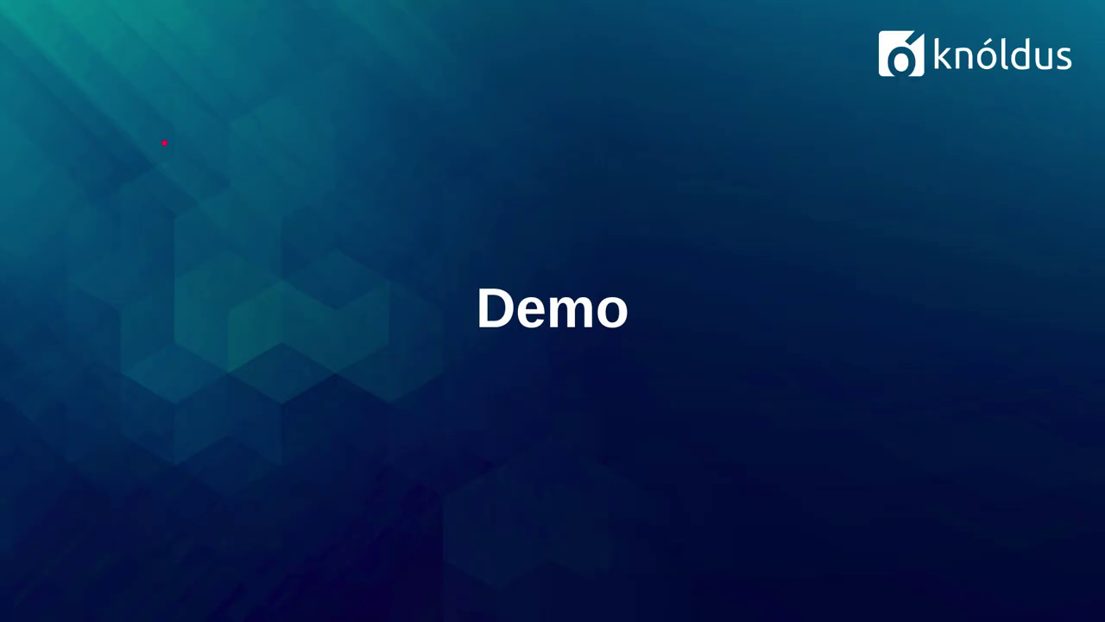
key(Right)
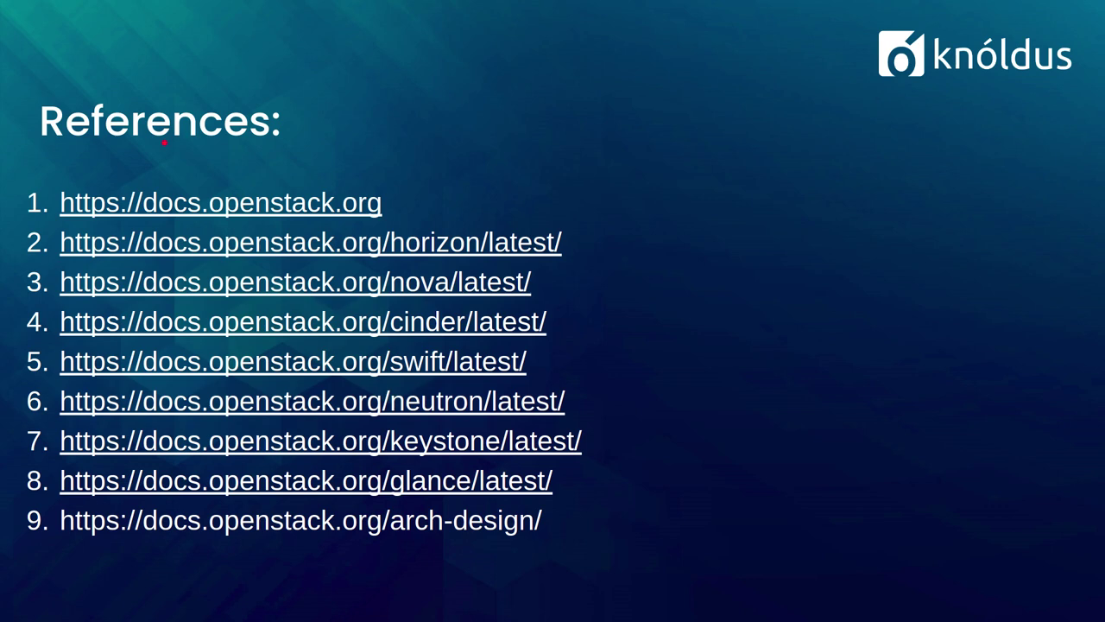